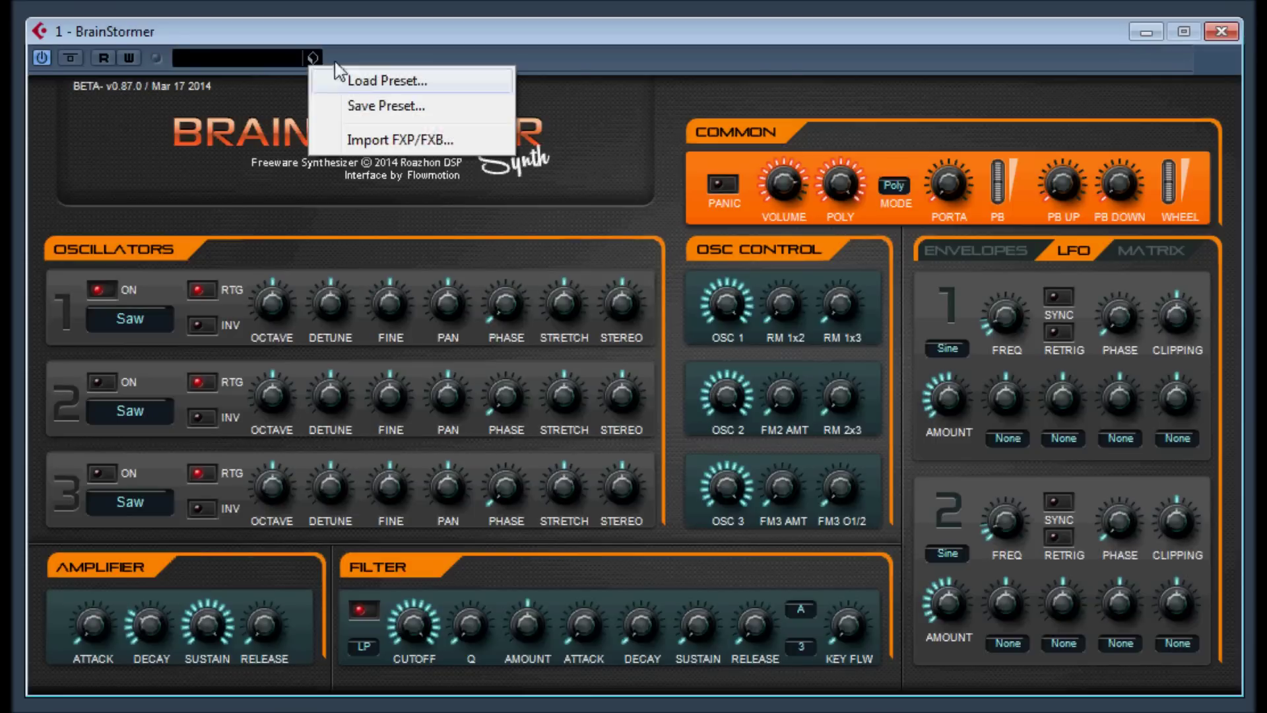
Import the BrainBass preset from the BrainStormer_v0.87_vst2.4_x86 folder
click(402, 138)
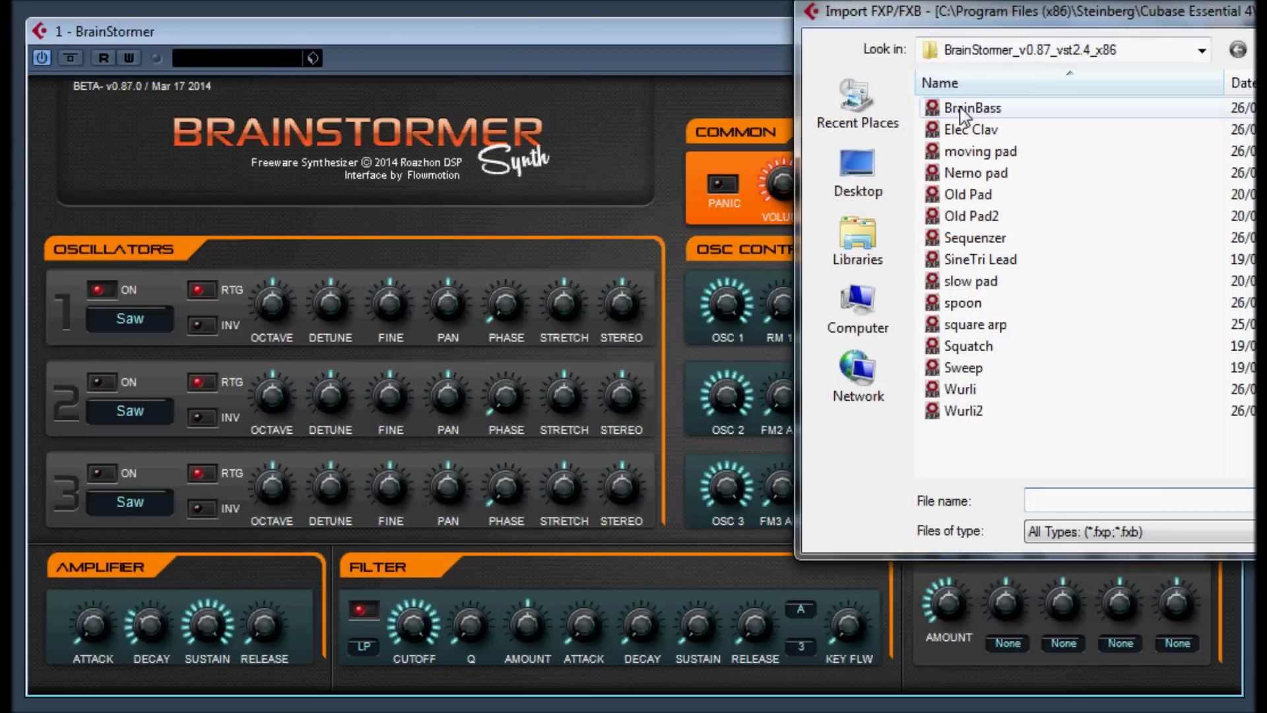
double_click(976, 109)
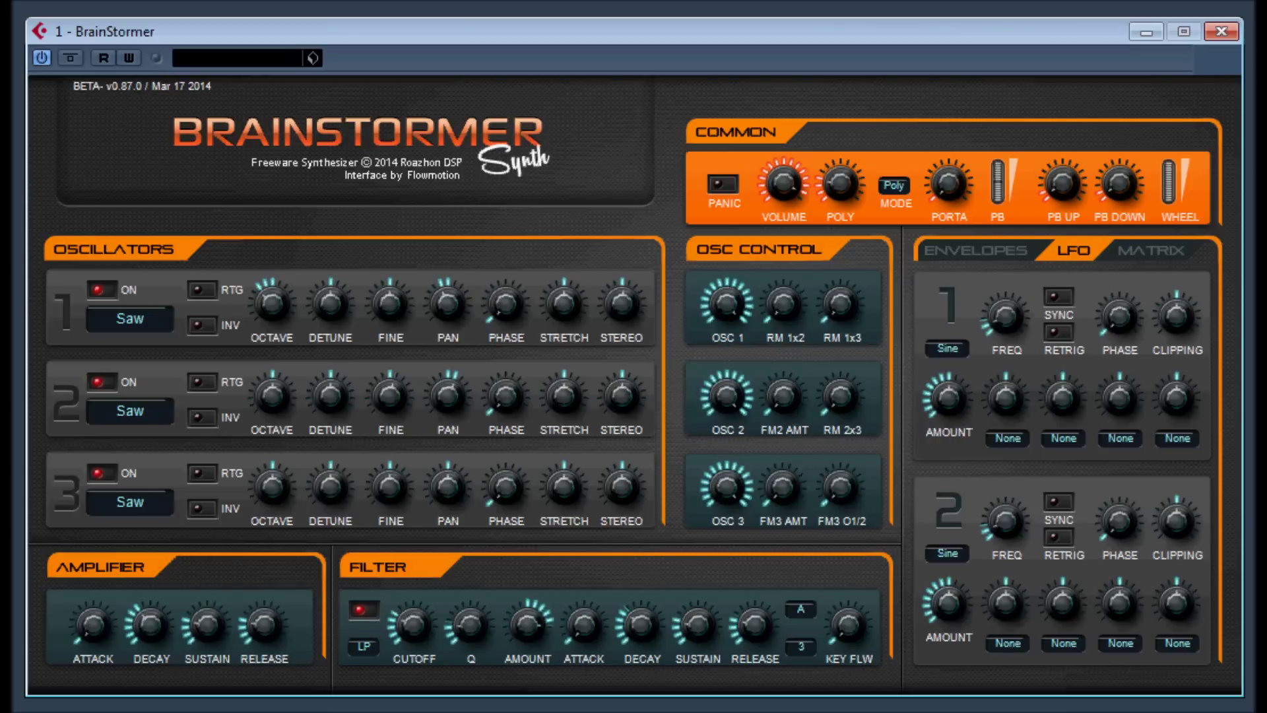
Adjust the oscillator mix and modulation, raising RM 1x3, FM2 AMT and FM3 O1/2 and slightly lowering the OSC 2 level
drag(782, 302, 850, 295)
drag(834, 401, 835, 394)
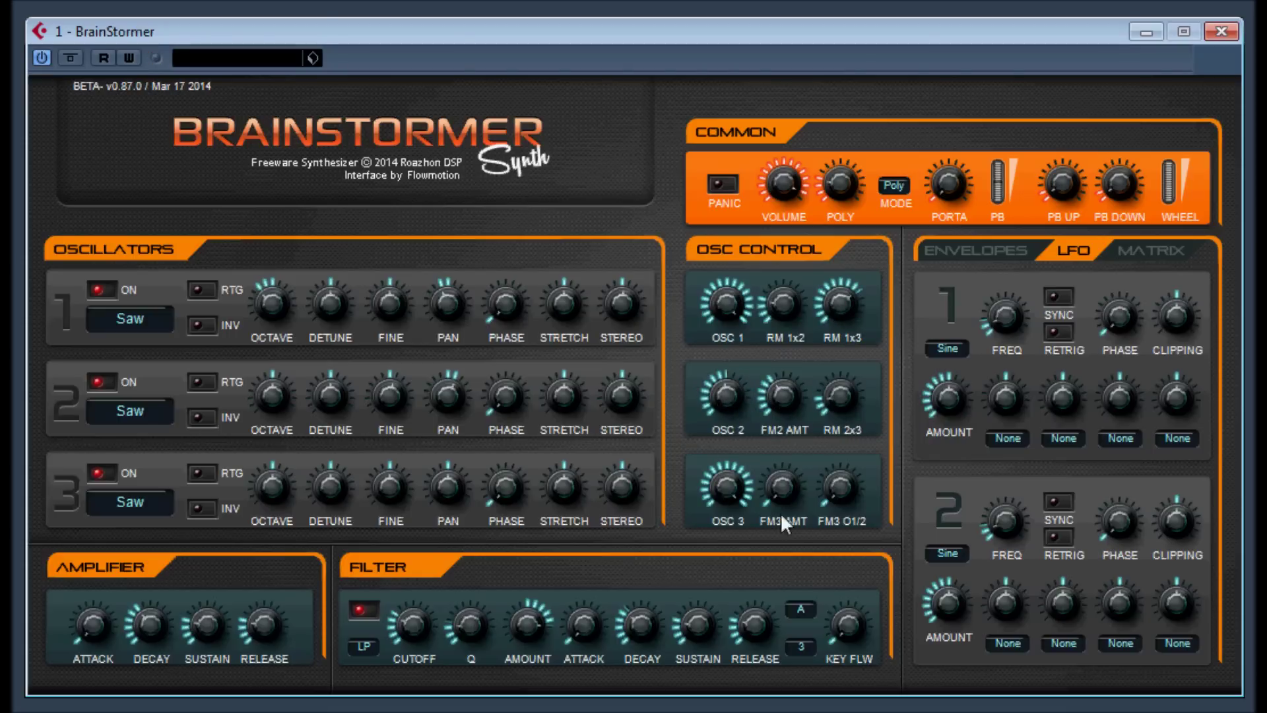
drag(837, 489, 832, 482)
Raise stretch on oscillators 1 and 3, lower it on oscillator 2, and raise all three phases, with oscillator 1 at 59°
drag(553, 488, 573, 480)
drag(567, 397, 552, 389)
drag(557, 313, 572, 301)
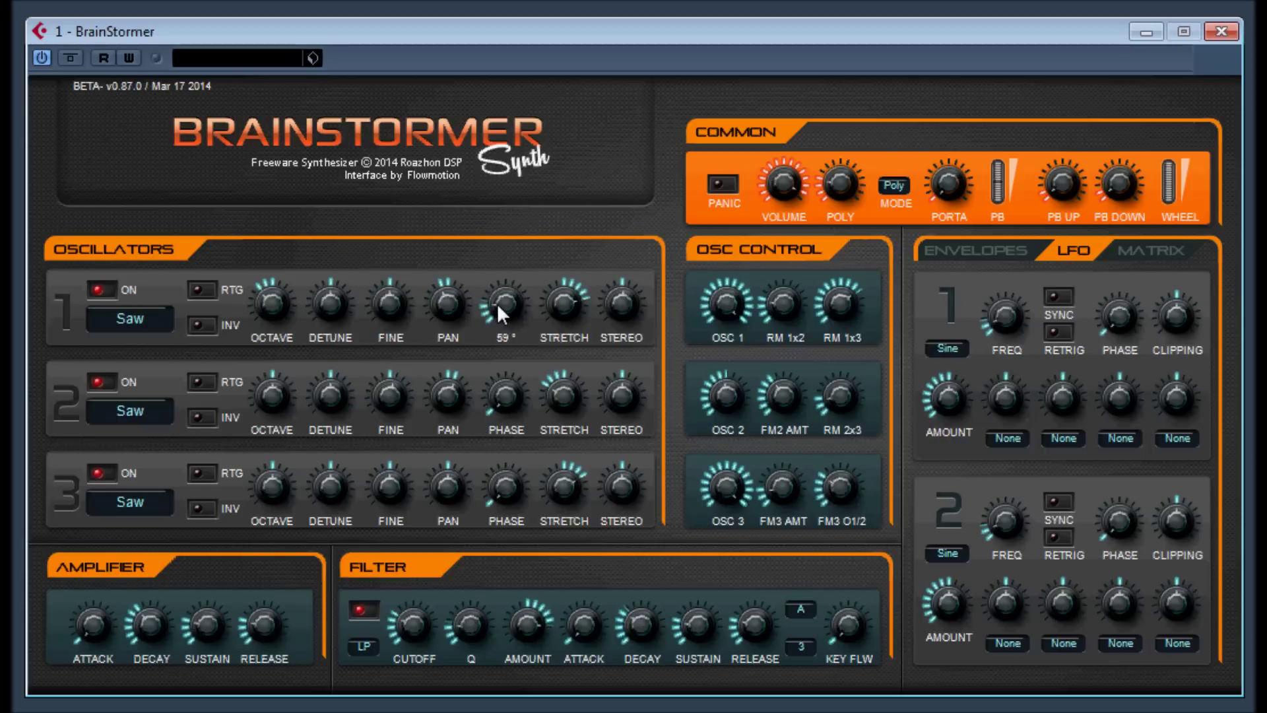
drag(502, 397, 499, 390)
drag(502, 455, 533, 486)
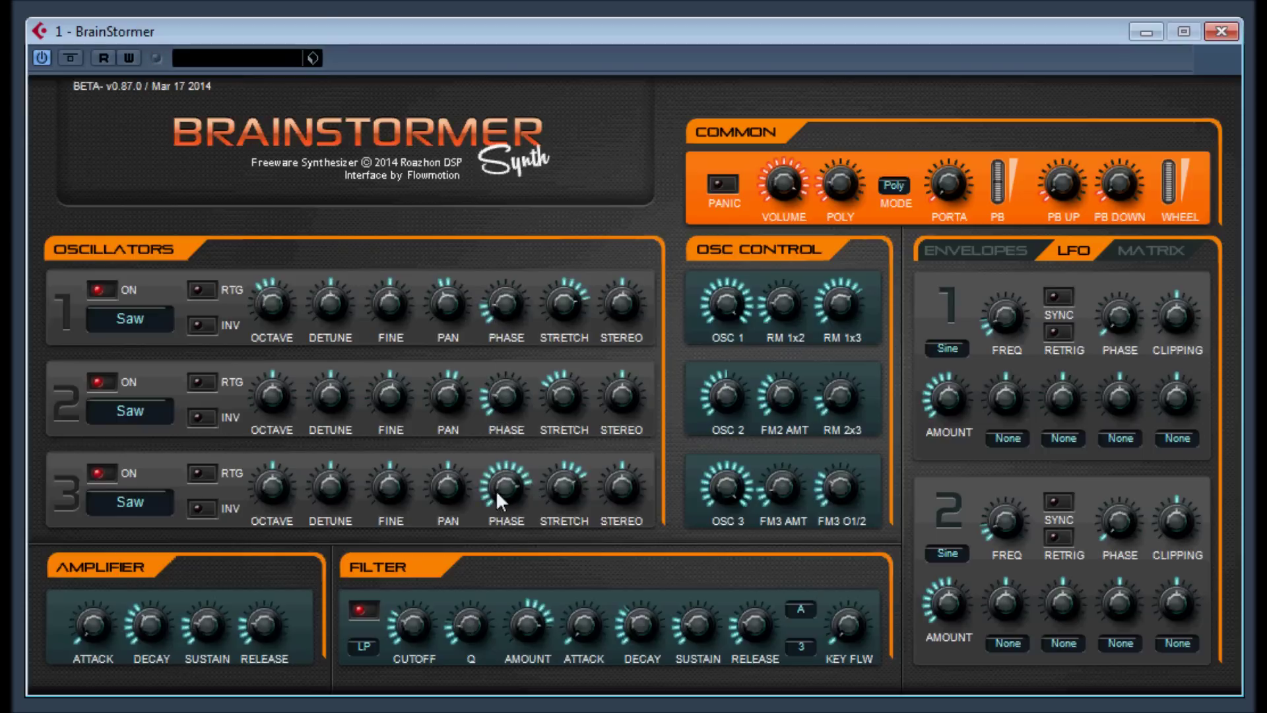
Set oscillator 1's detune to 7, raise oscillator 2's and lower oscillator 3's detune, and lower oscillator 2's octave
drag(343, 498, 328, 483)
drag(330, 296, 336, 289)
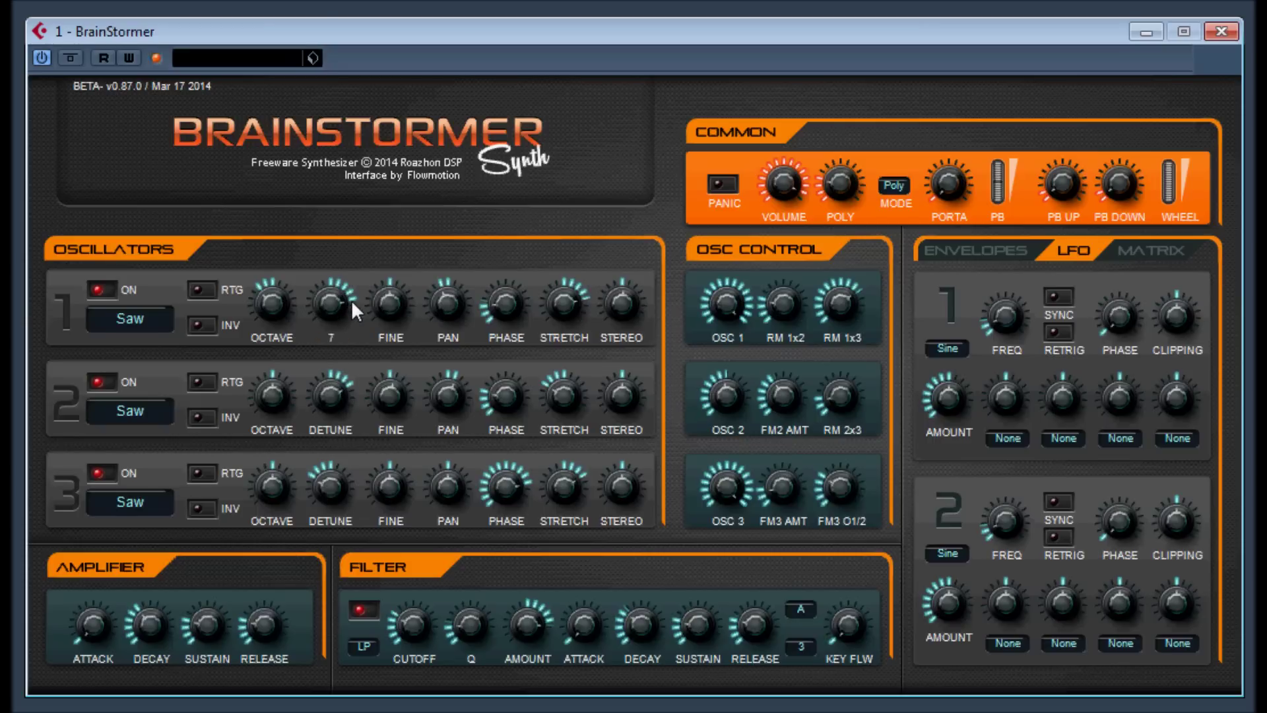
mouse_move(276, 295)
drag(260, 394, 271, 402)
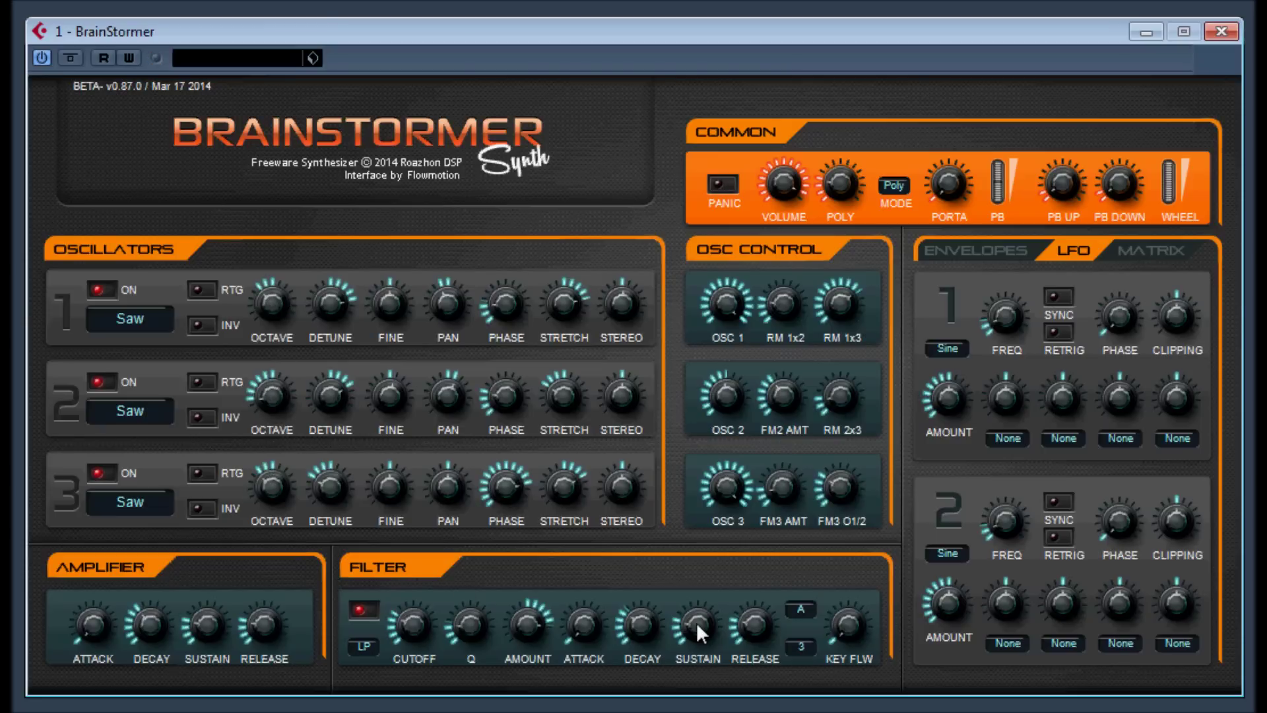
Raise the filter's Q to about 70.5 % and increase the filter's sustain, decay and release
drag(702, 610, 712, 620)
scroll(712, 616, down, 3)
drag(475, 619, 485, 615)
scroll(486, 615, down, 1)
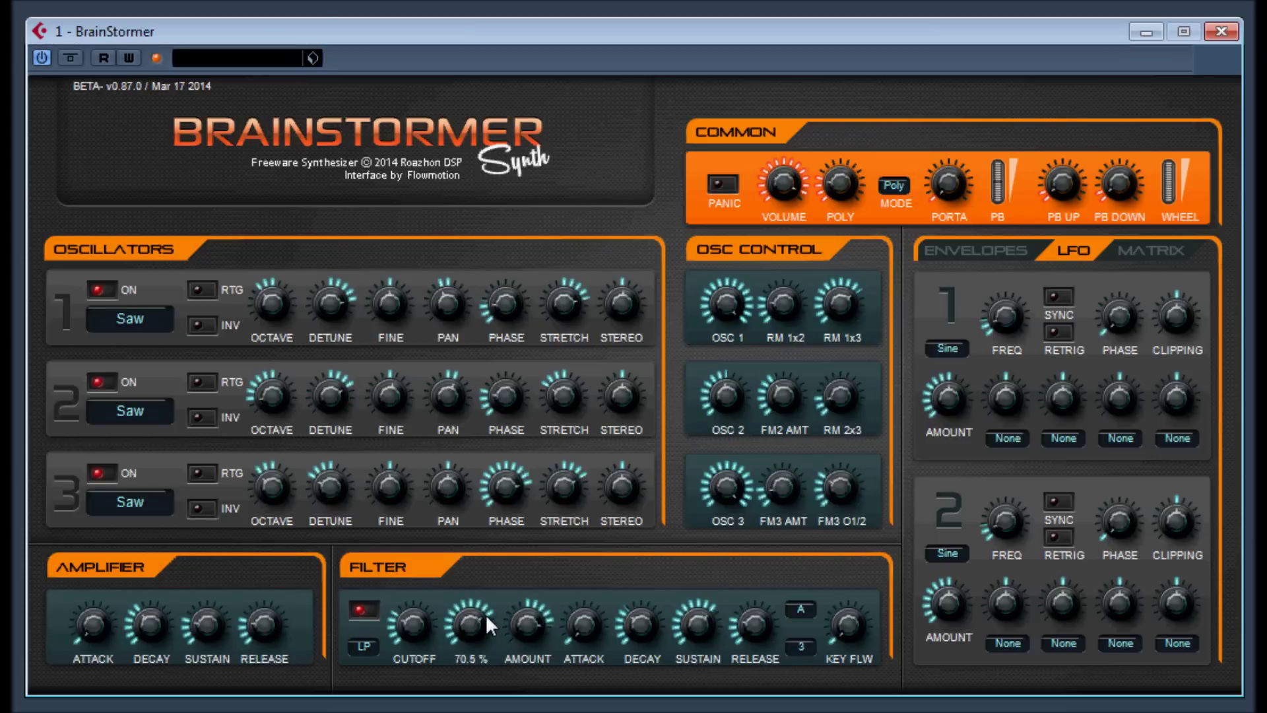
scroll(408, 620, up, 4)
scroll(487, 621, up, 8)
scroll(643, 618, up, 5)
scroll(752, 621, up, 5)
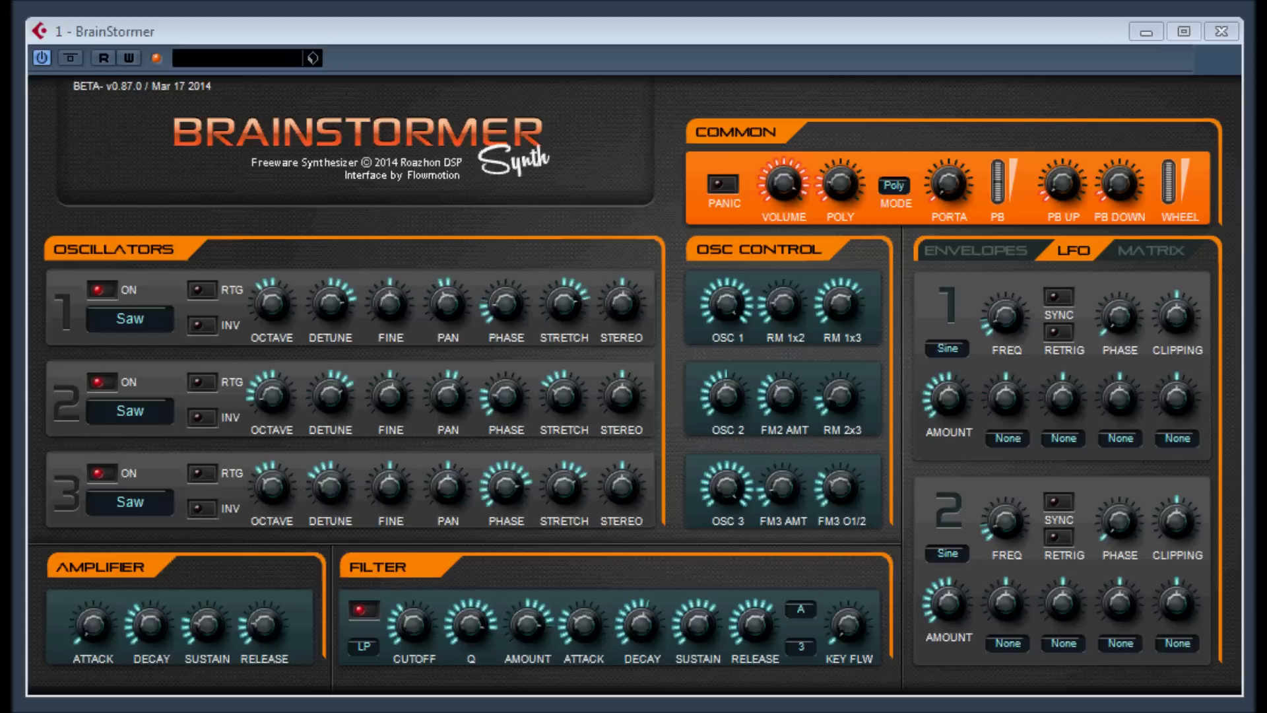
Set the filter's key follow note to C#, its key follow amount to 50 % and its cutoff to 9713 Hz
click(803, 608)
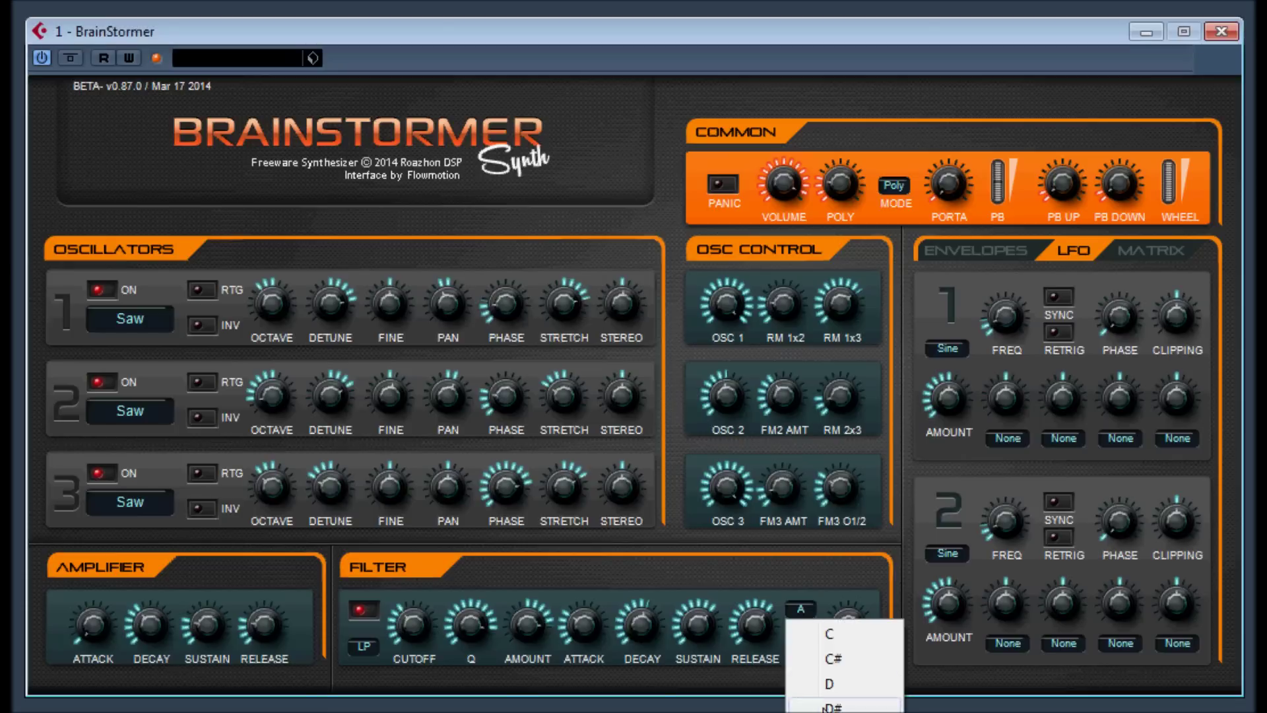
click(830, 656)
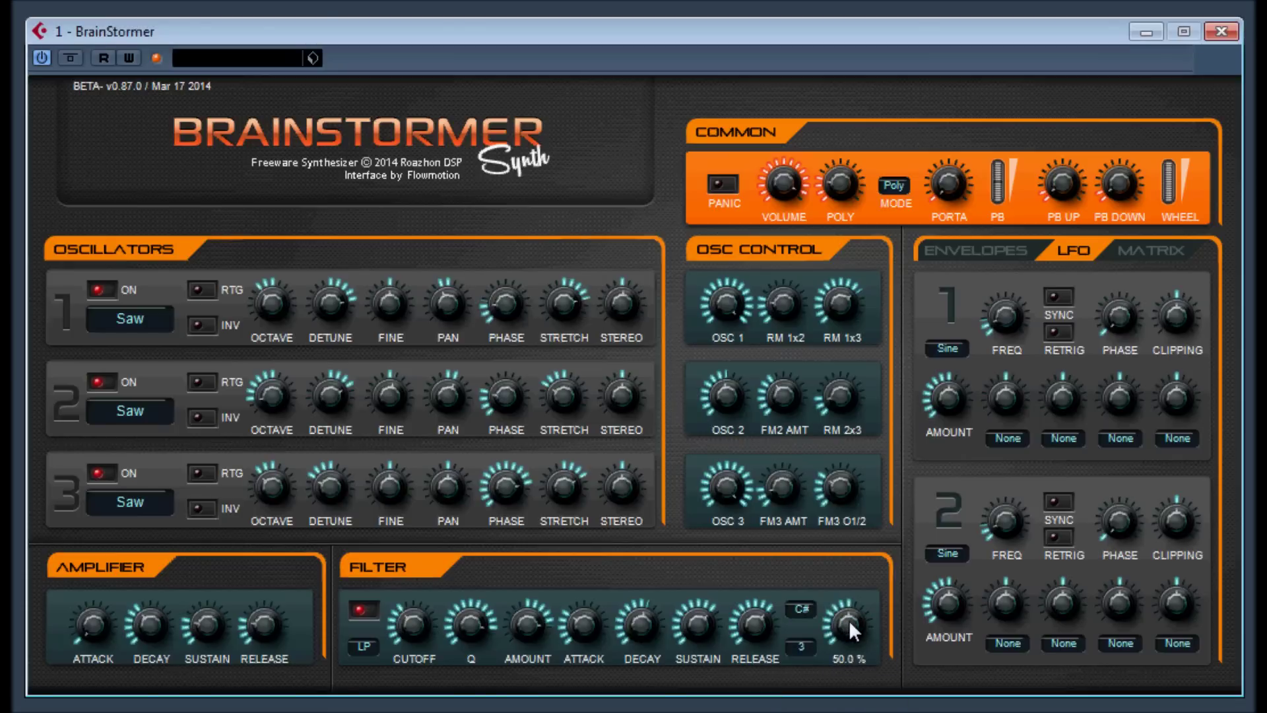
scroll(536, 622, up, 2)
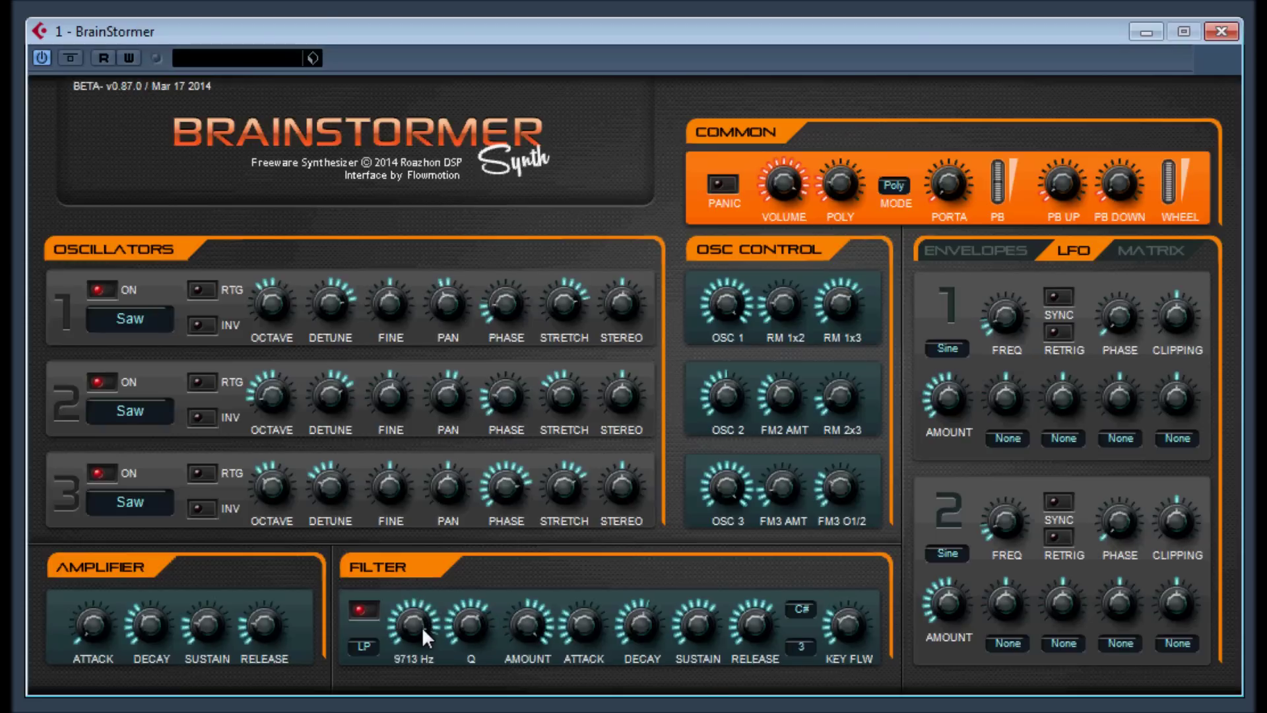
Try the BP, HP, Peak and Notch filter types, return the filter to LP, and raise the amplifier's release
click(363, 647)
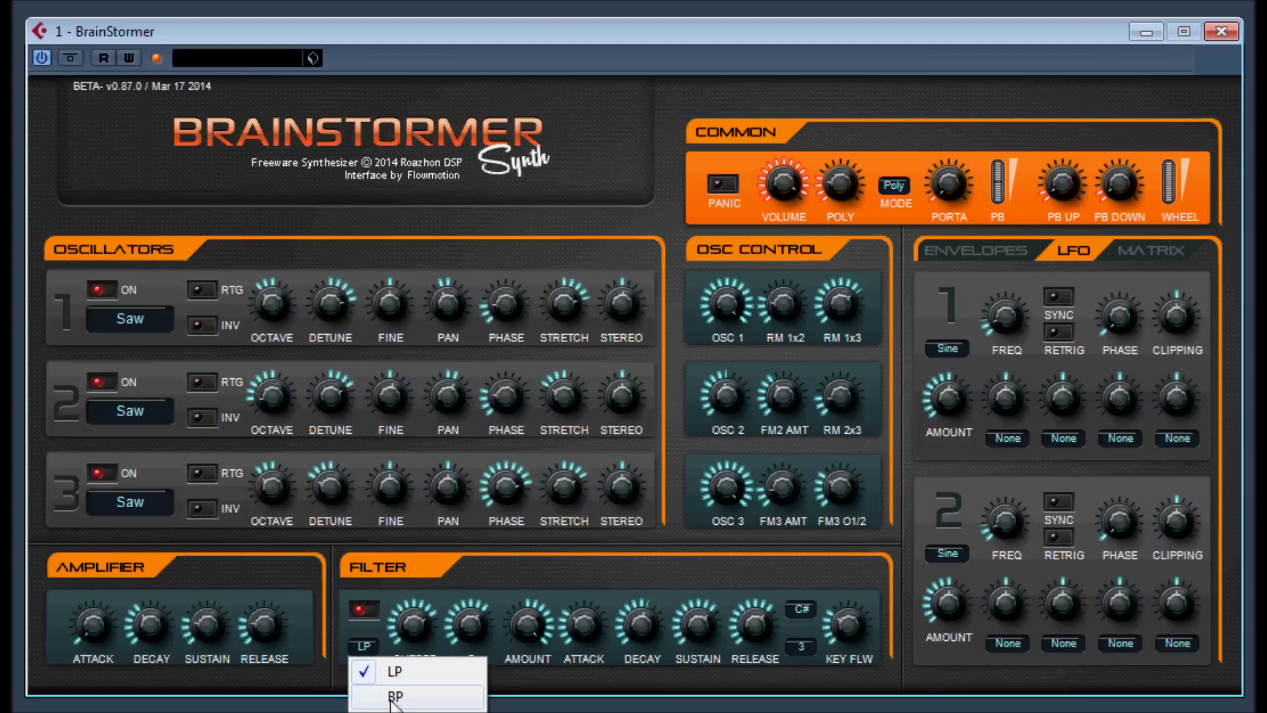
click(394, 697)
click(364, 647)
click(395, 711)
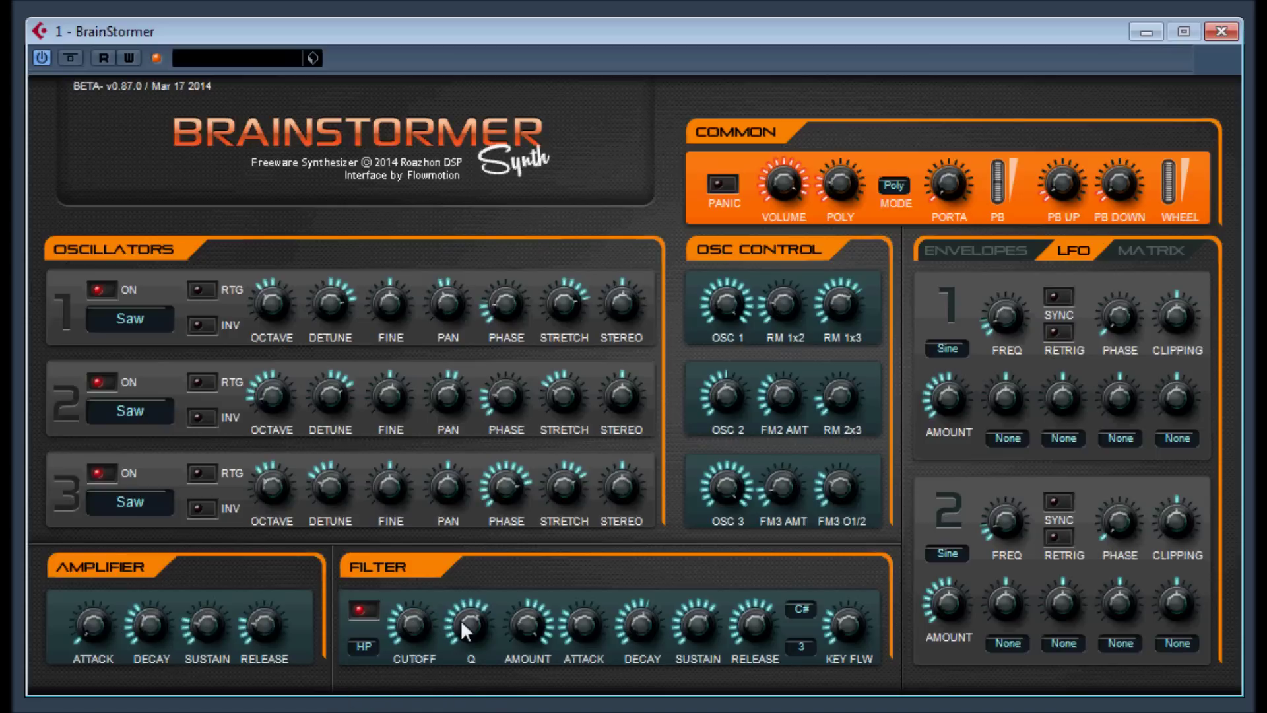
click(364, 646)
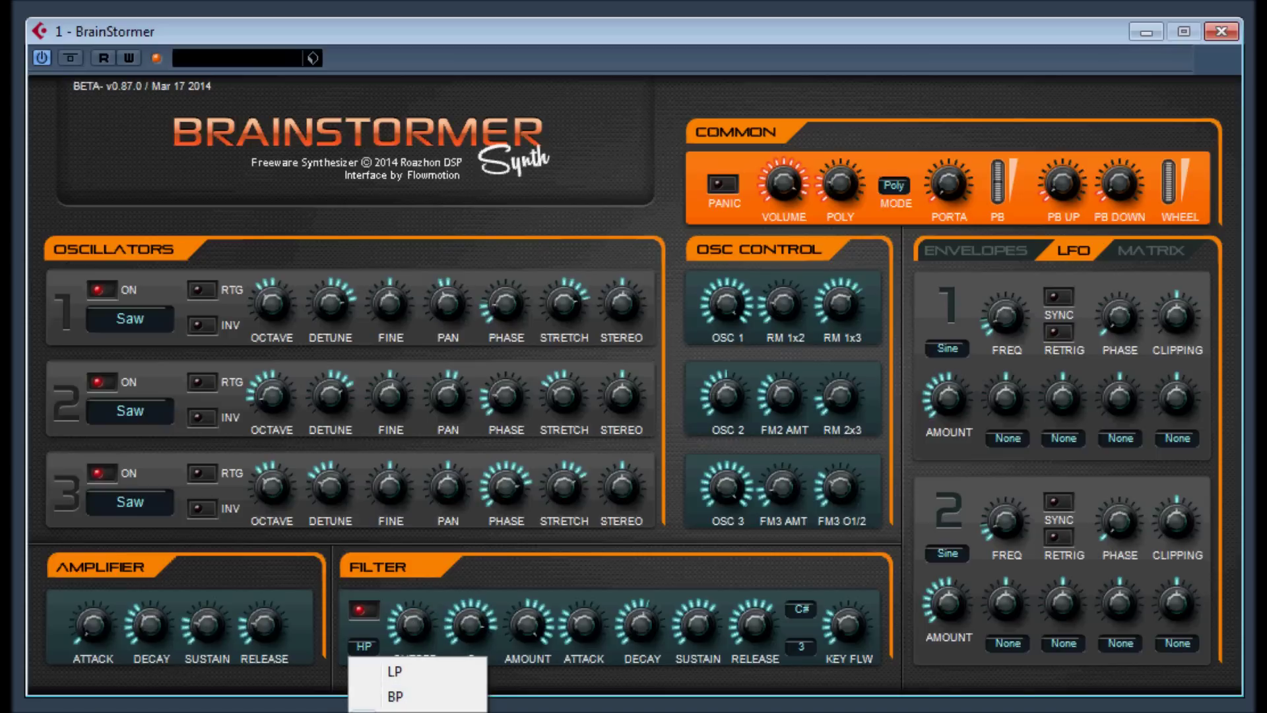
key(Down)
key(Return)
click(358, 648)
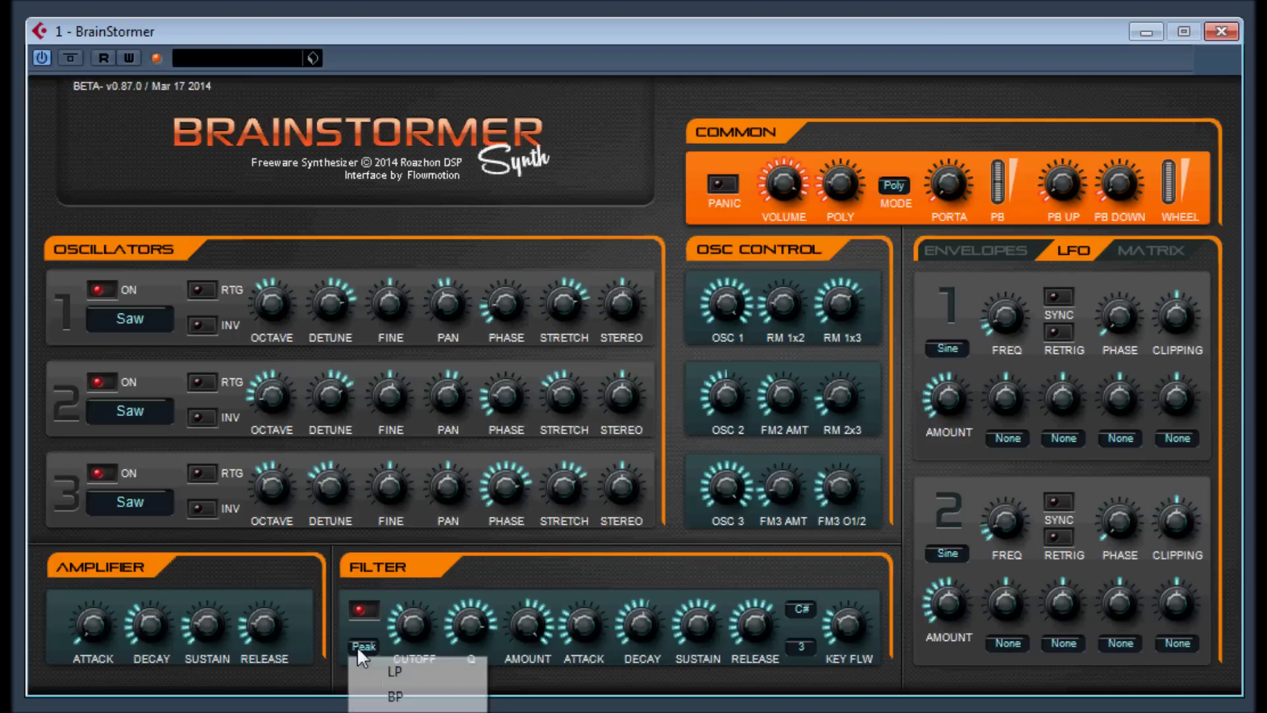
key(Down)
key(Return)
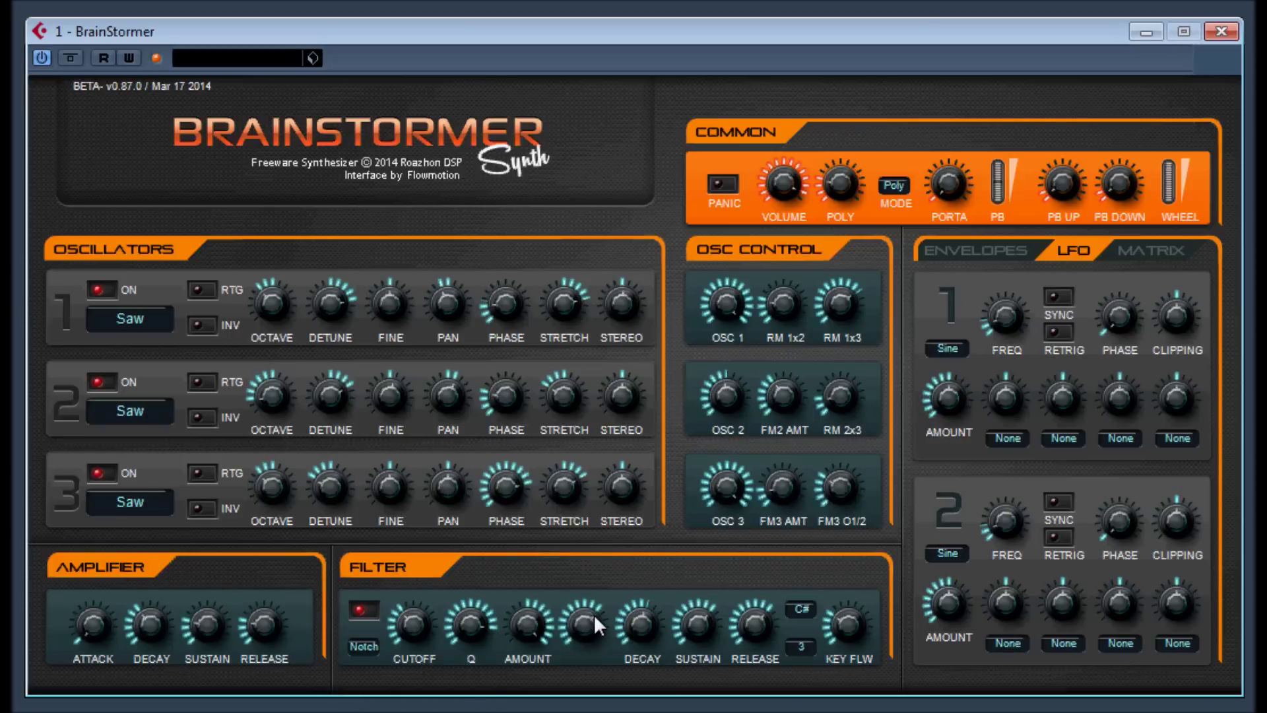
click(363, 648)
click(367, 670)
drag(253, 618, 276, 612)
Import the Elec Clav preset file into the synth
click(313, 58)
click(386, 138)
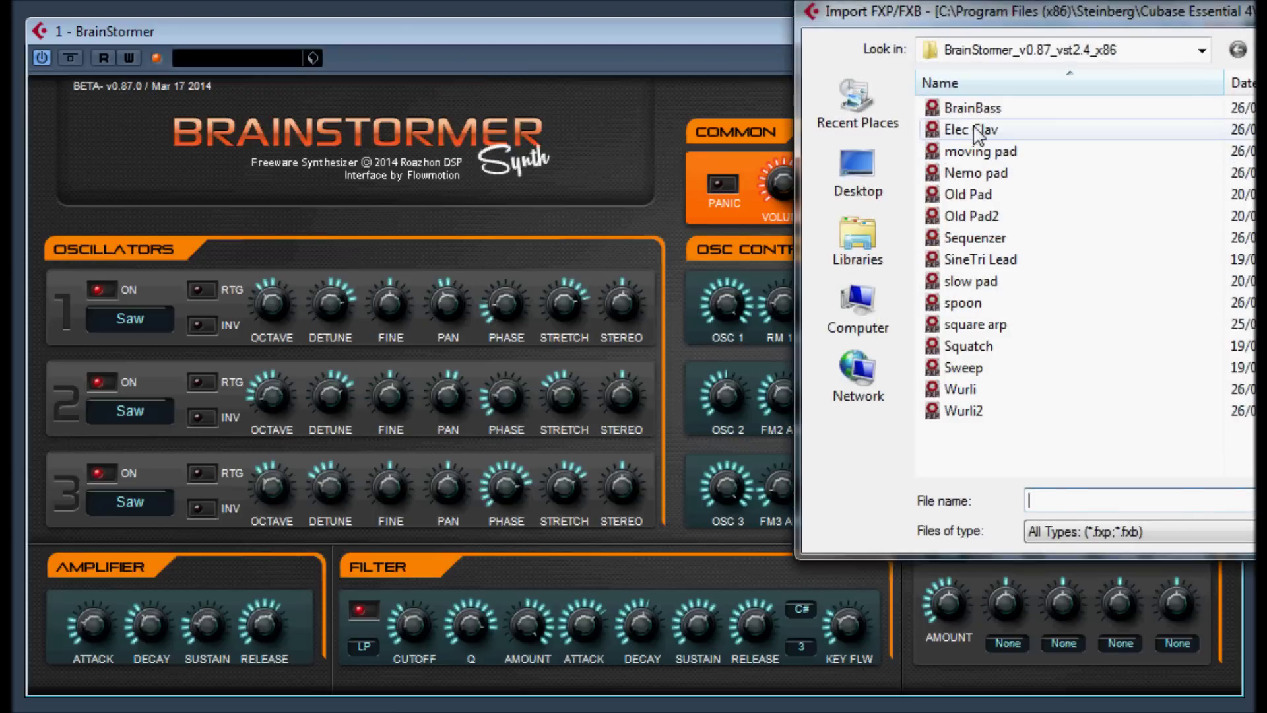
click(983, 132)
click(973, 130)
click(968, 131)
click(932, 132)
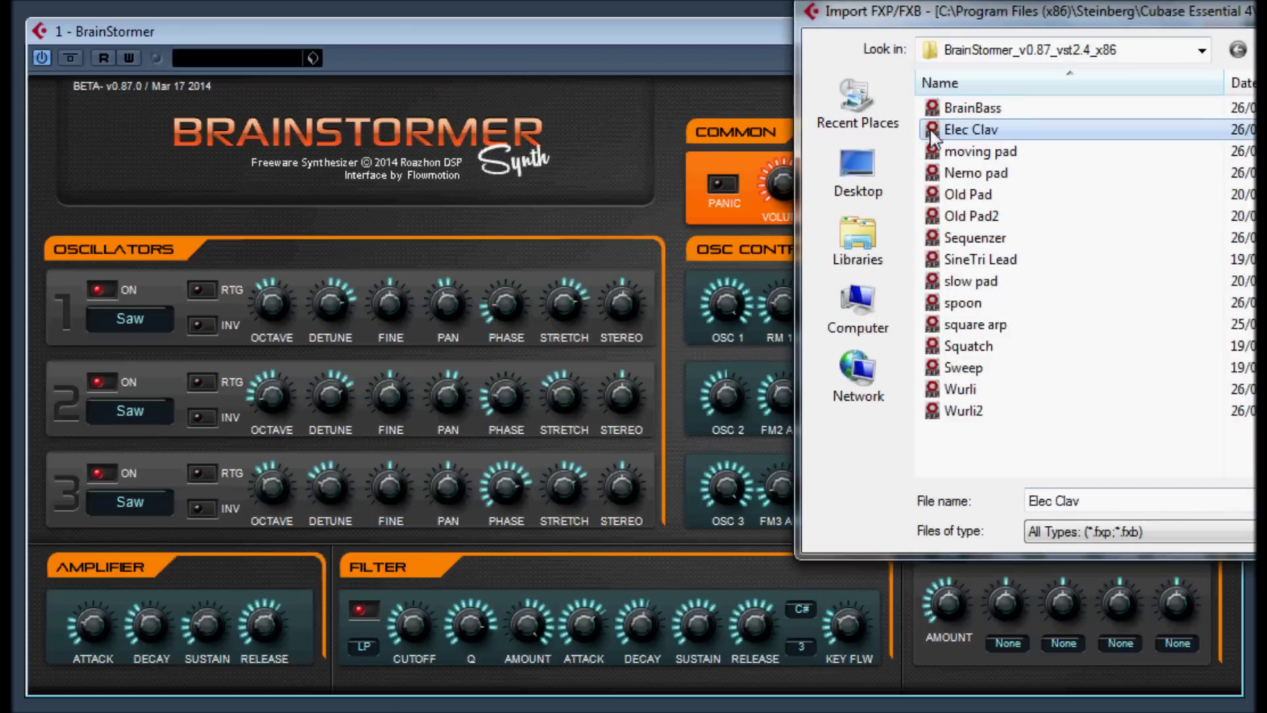
double_click(932, 130)
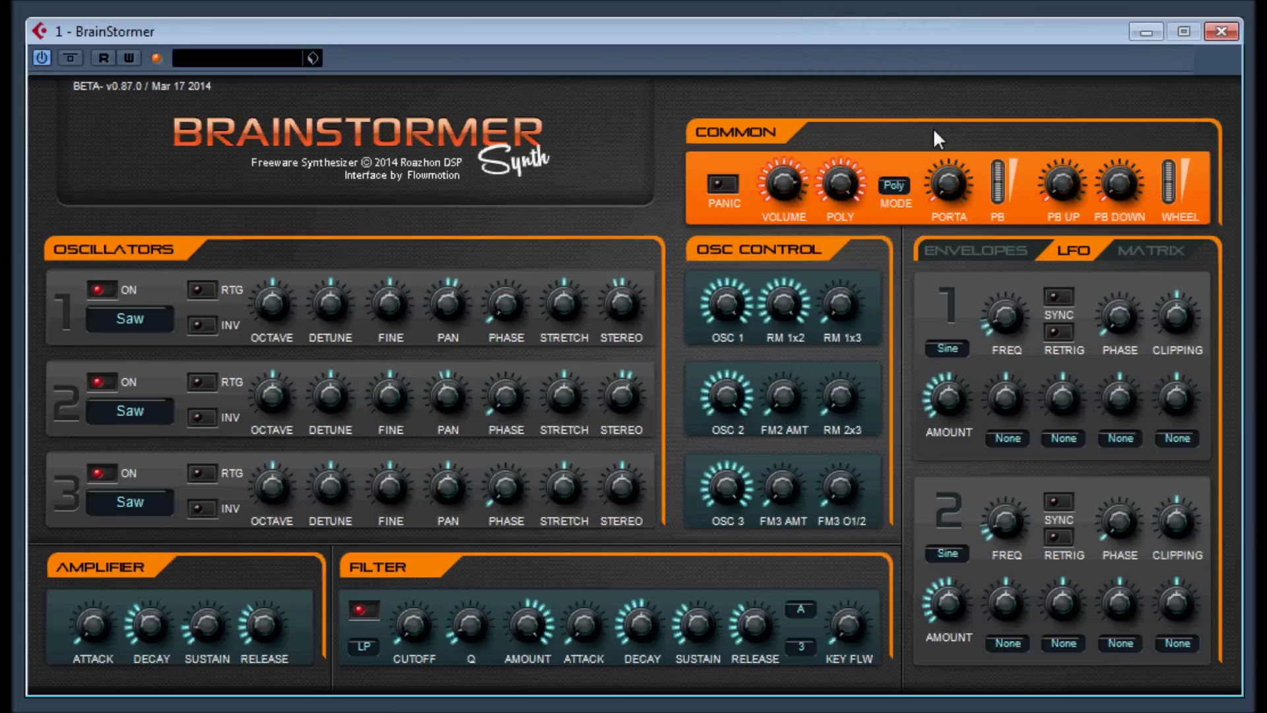
Import the moving pad preset file into the synth
click(314, 58)
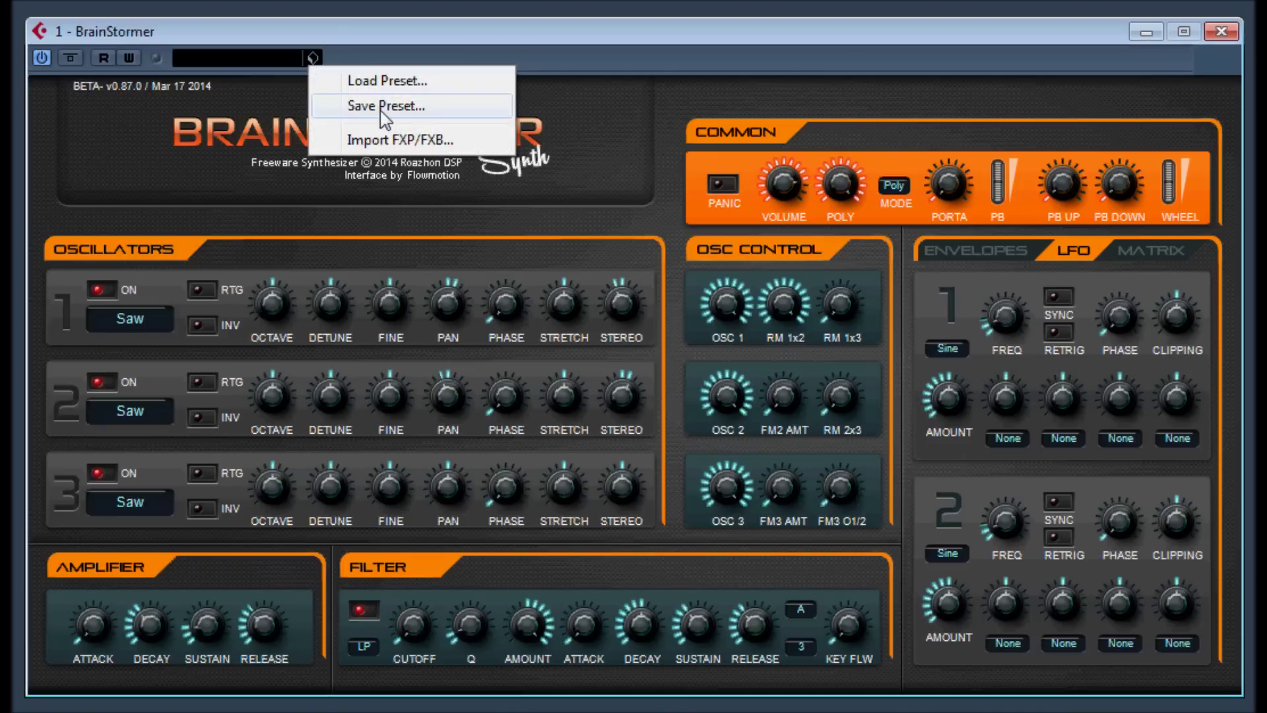
click(388, 141)
click(951, 156)
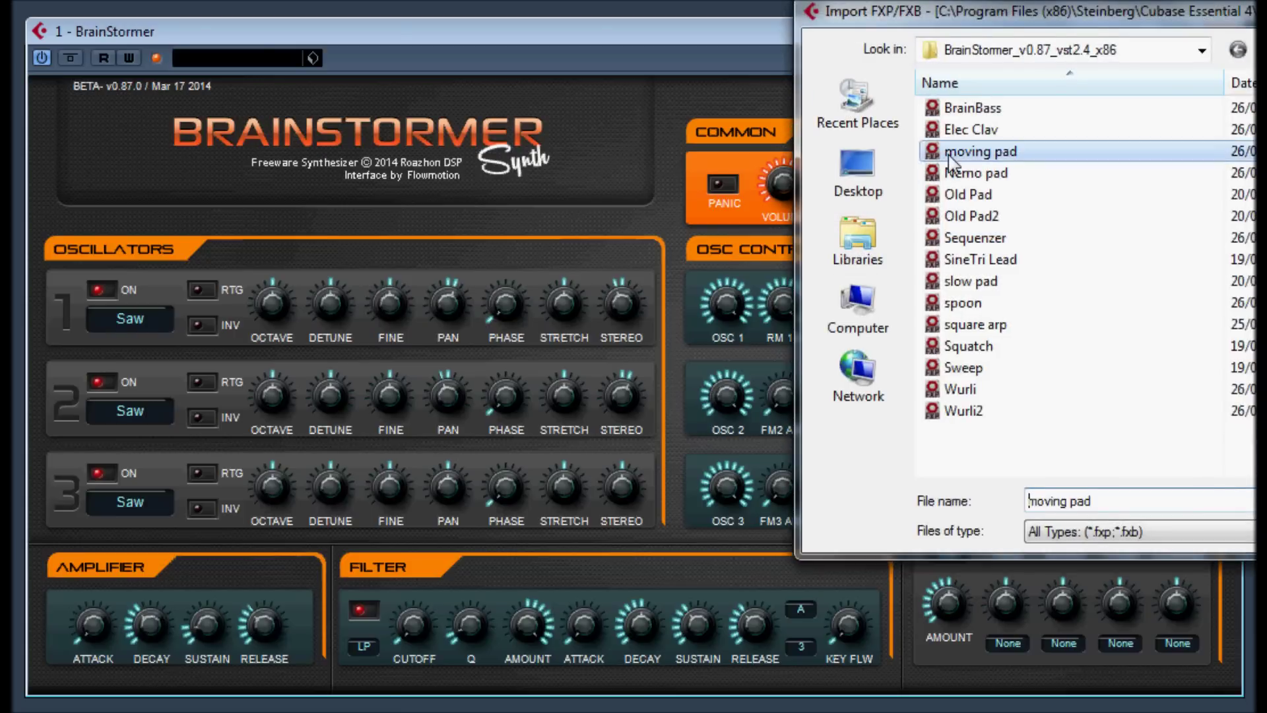
double_click(951, 158)
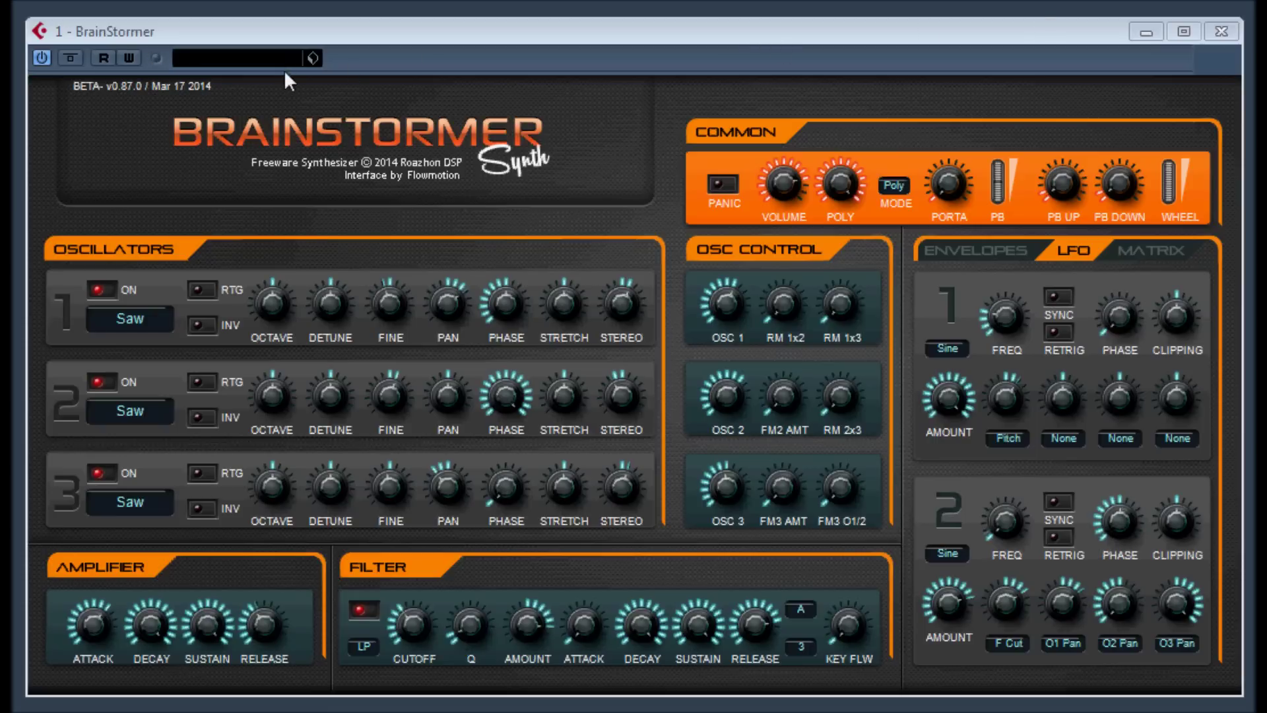
Import the Nemo pad preset file into the synth
click(311, 58)
click(370, 139)
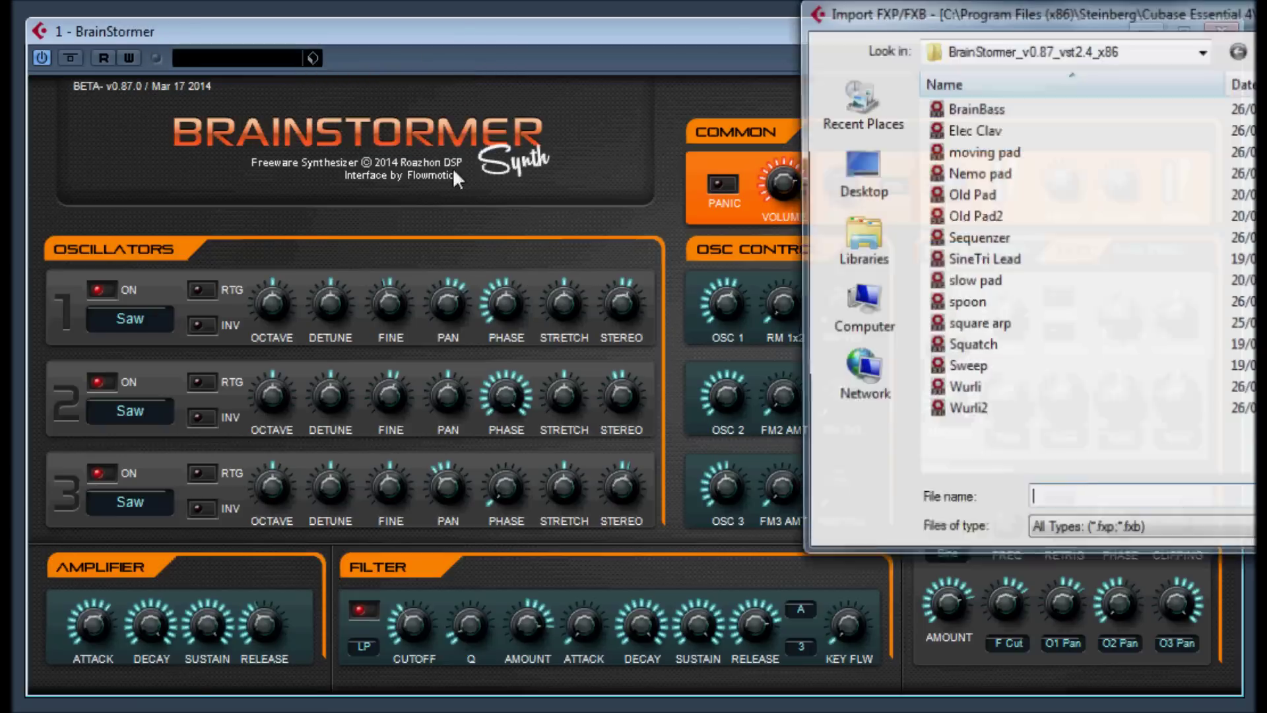
double_click(969, 172)
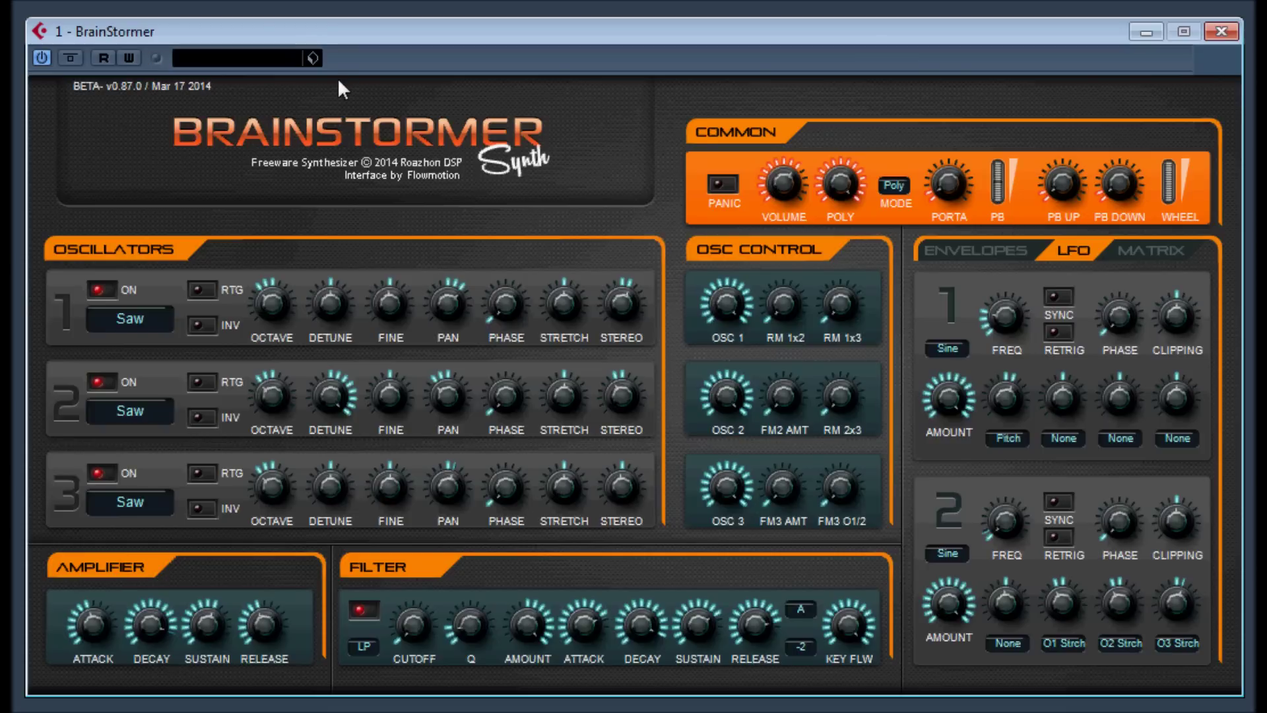
Import the Old Pad preset file into the synth
click(313, 58)
click(422, 139)
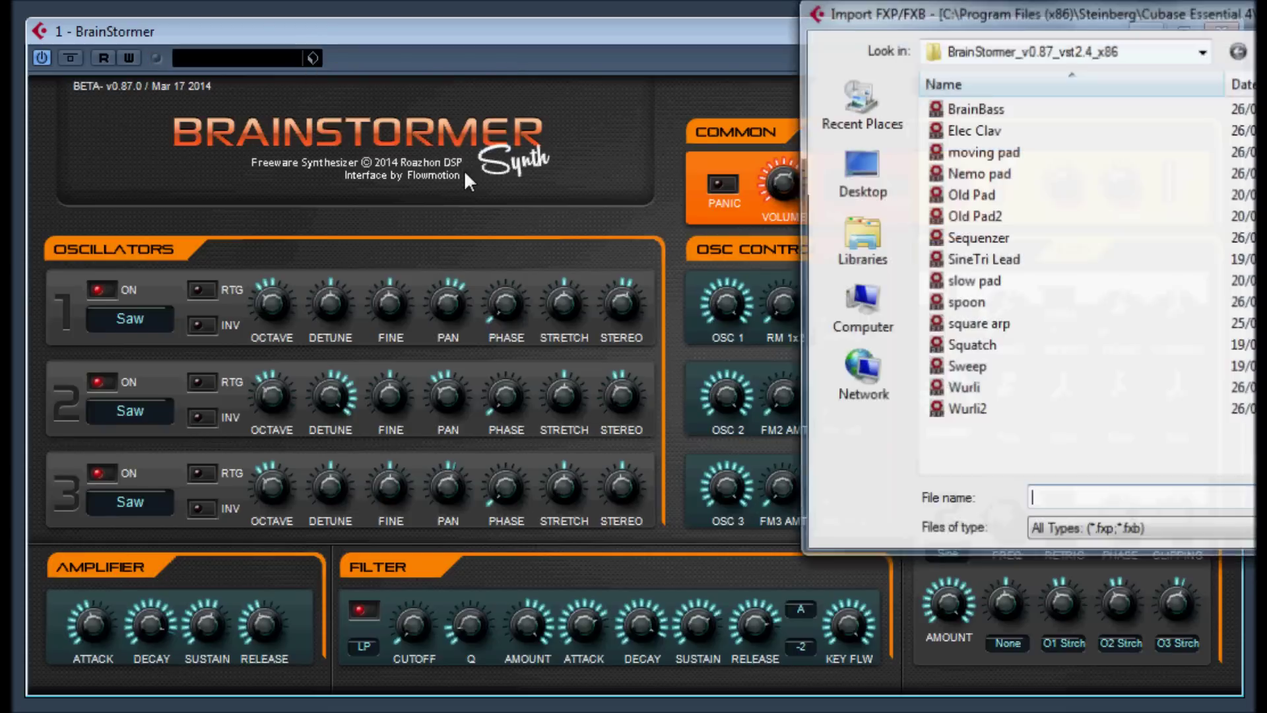
double_click(963, 198)
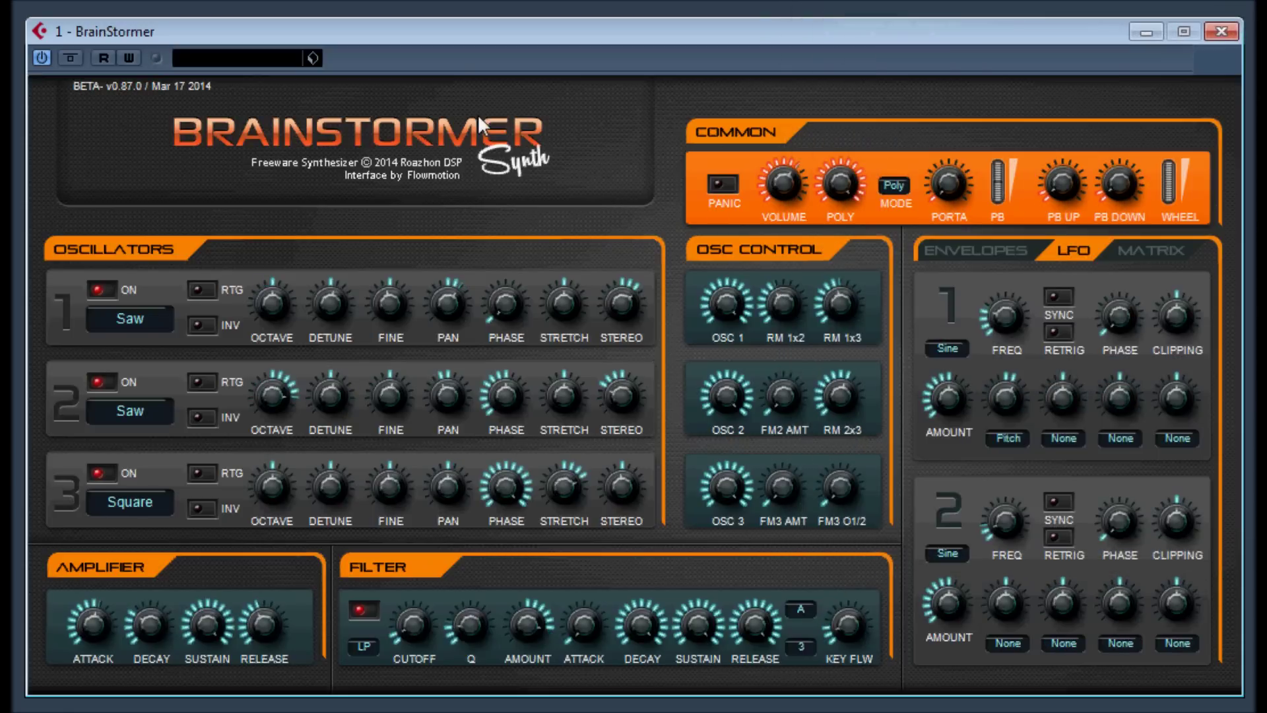
Import the Old Pad2 preset file into the synth
click(313, 57)
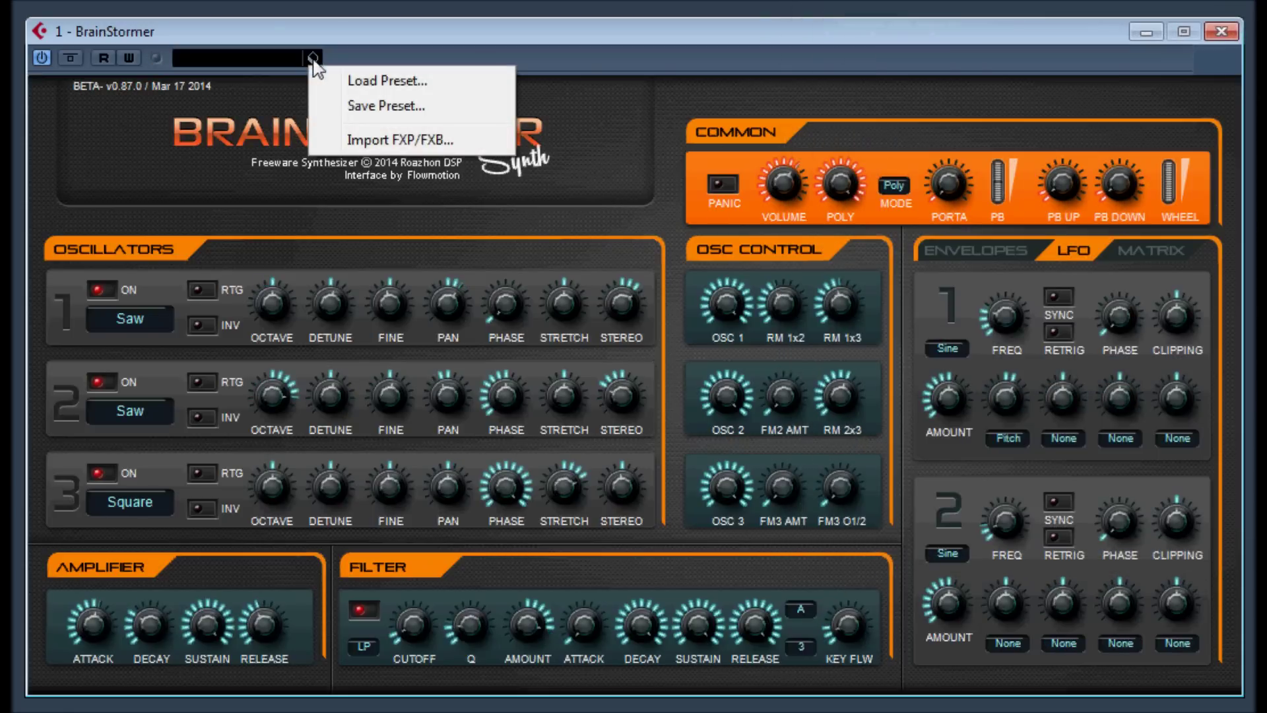
click(389, 141)
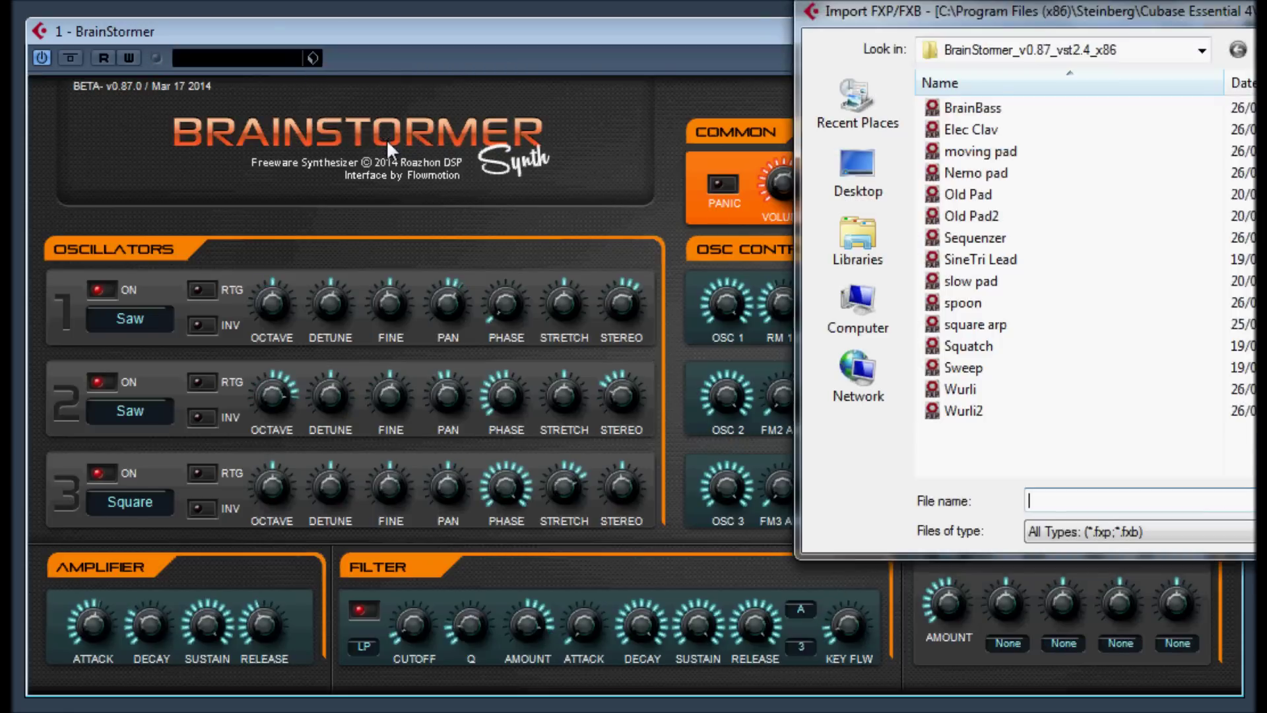
double_click(968, 218)
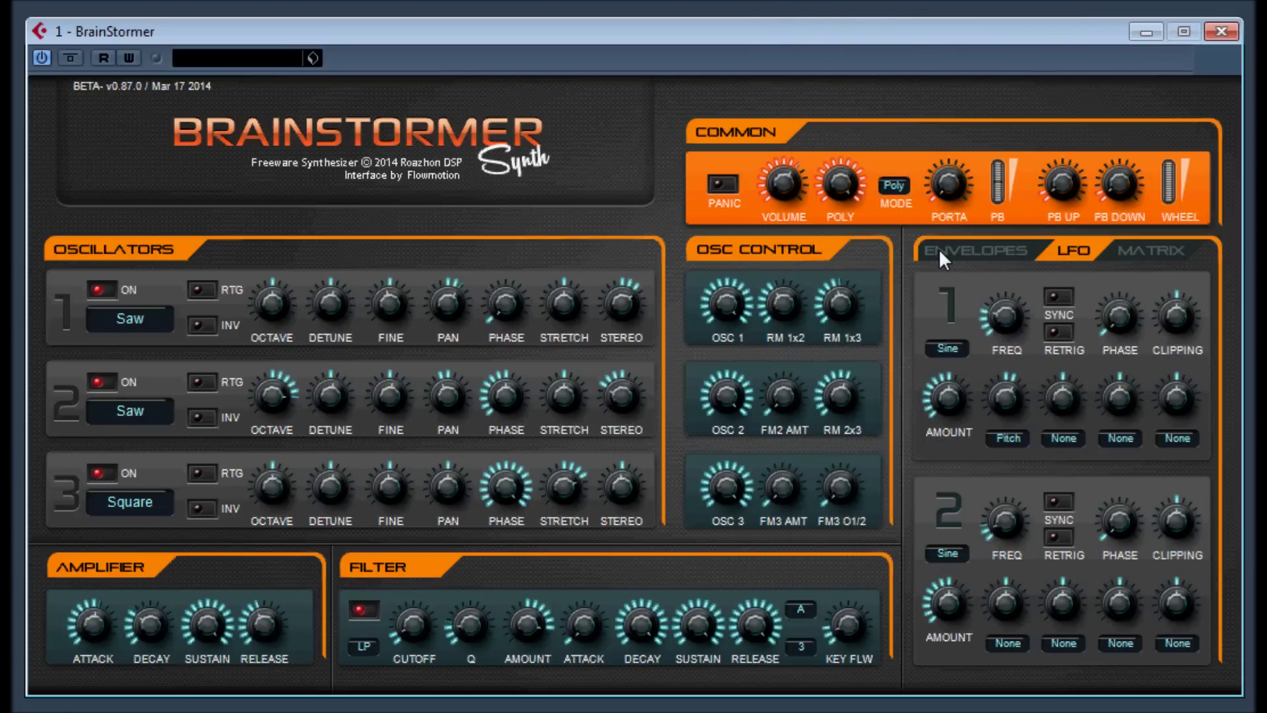
Import the Sequenzer preset file into the synth
click(314, 58)
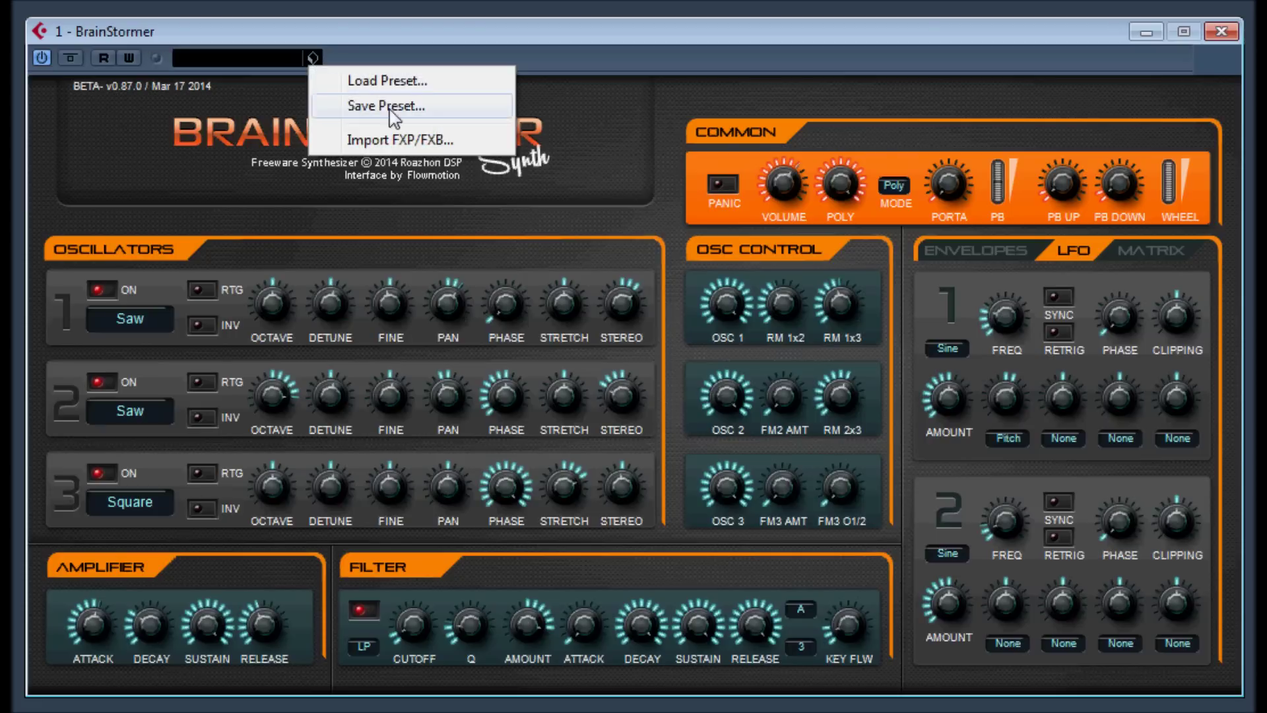
click(423, 140)
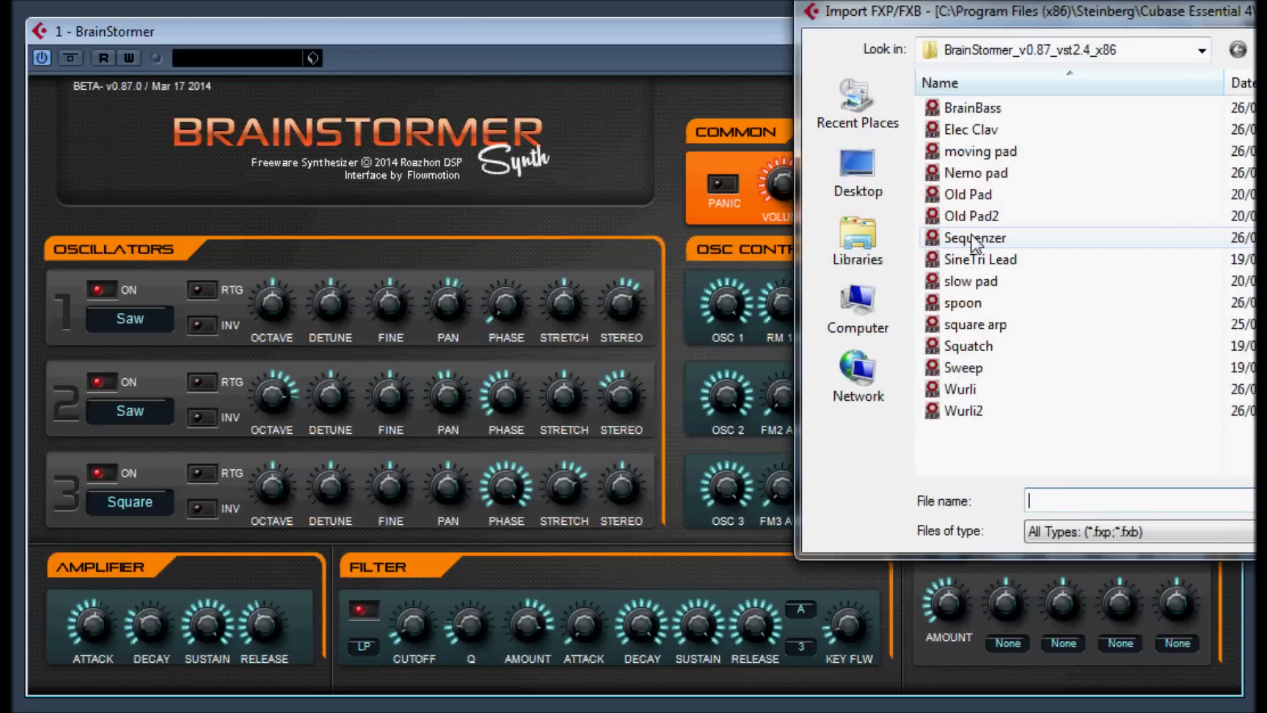
double_click(997, 239)
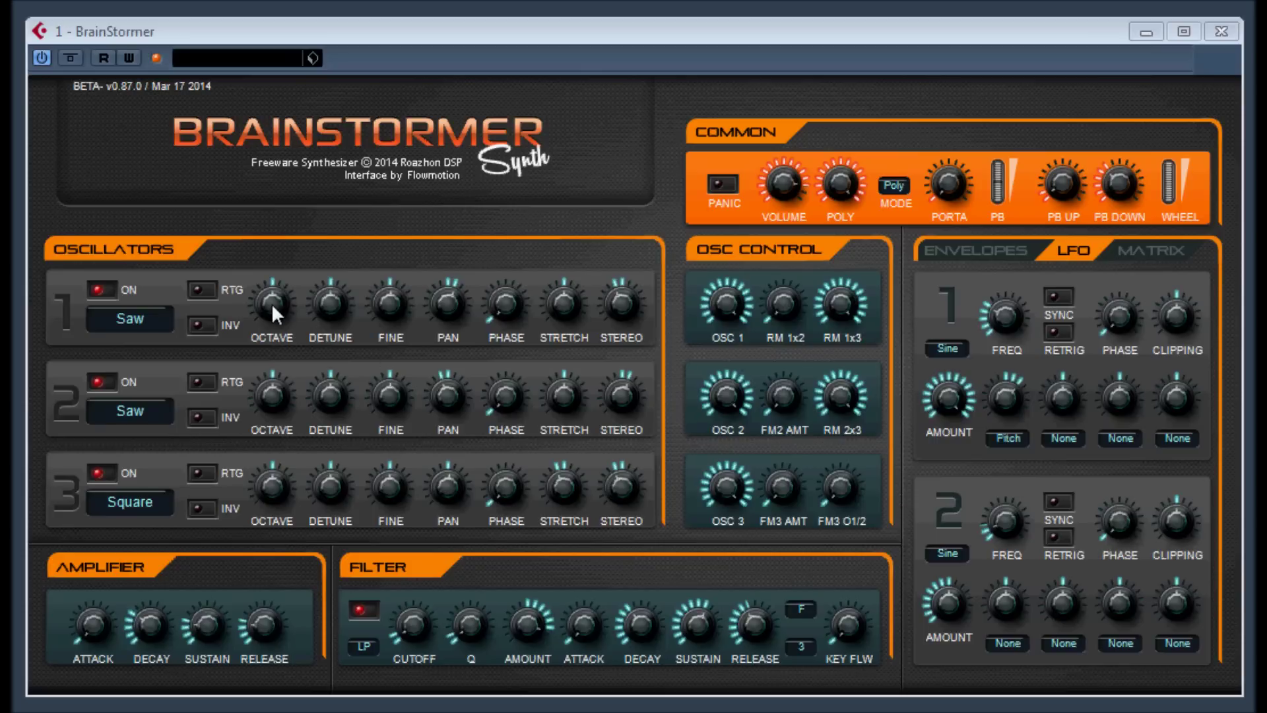
Lower the octave of oscillators 1, 2 and 3
drag(271, 303, 270, 308)
drag(270, 393, 270, 396)
drag(270, 484, 267, 487)
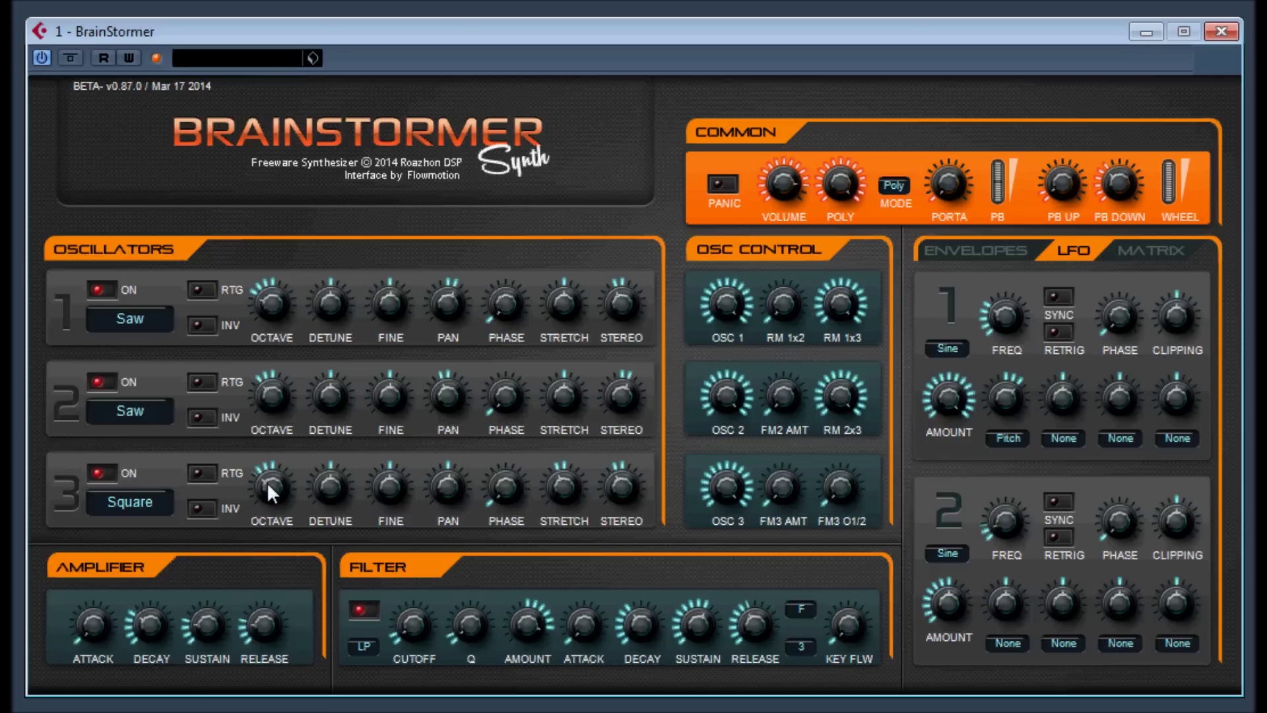
Try the Sine, White Noise, 4 Steps, 33 Square, Asym Square and Trapezoid waveforms on oscillator 1
click(126, 330)
click(137, 374)
click(132, 318)
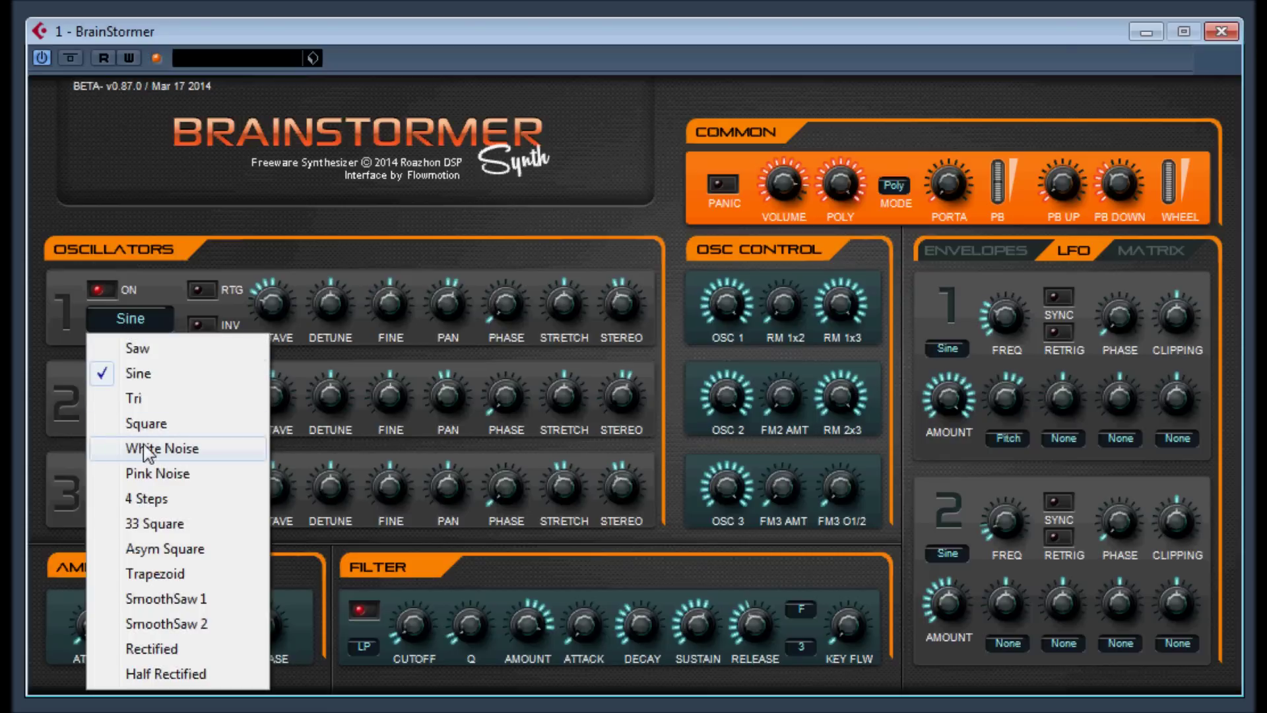
click(141, 449)
click(123, 325)
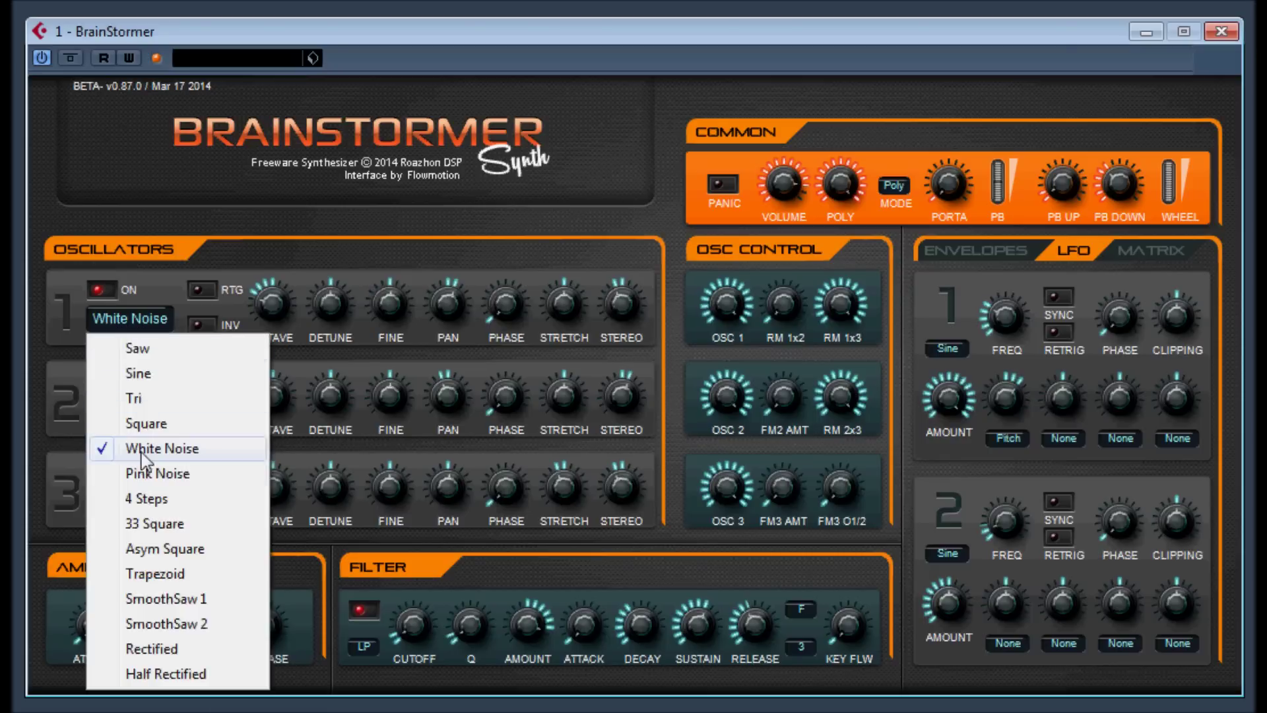
click(141, 496)
click(125, 318)
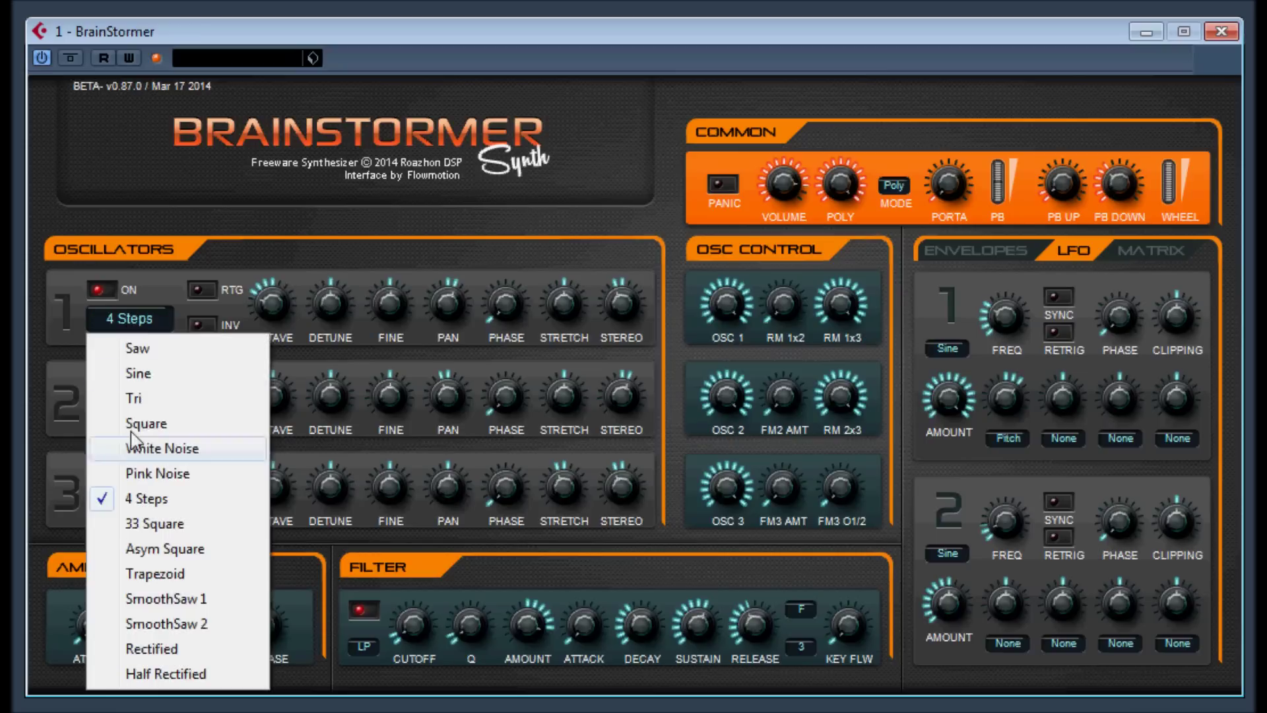
click(139, 523)
click(128, 318)
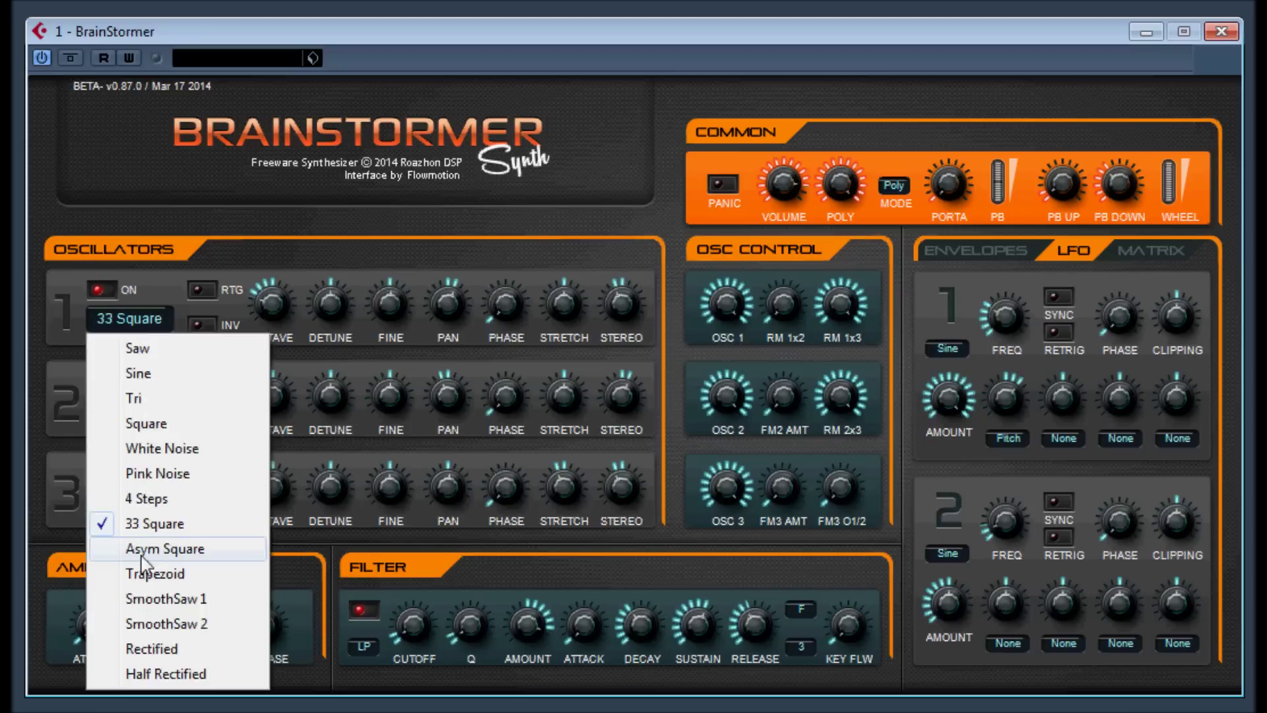
click(141, 548)
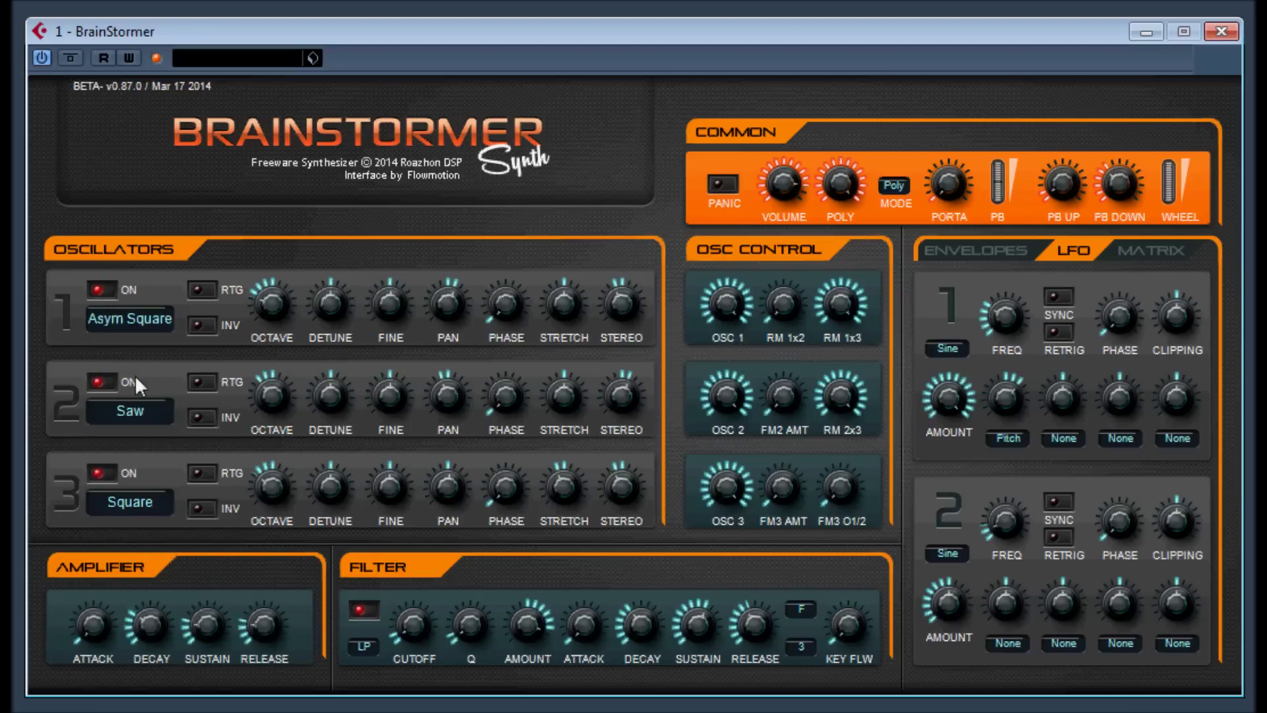
click(125, 317)
click(157, 574)
Set oscillators 1 and 2 to SmoothSaw 1 and oscillator 3 to Rectified, raising oscillator 1's octave along the way
click(132, 319)
click(149, 600)
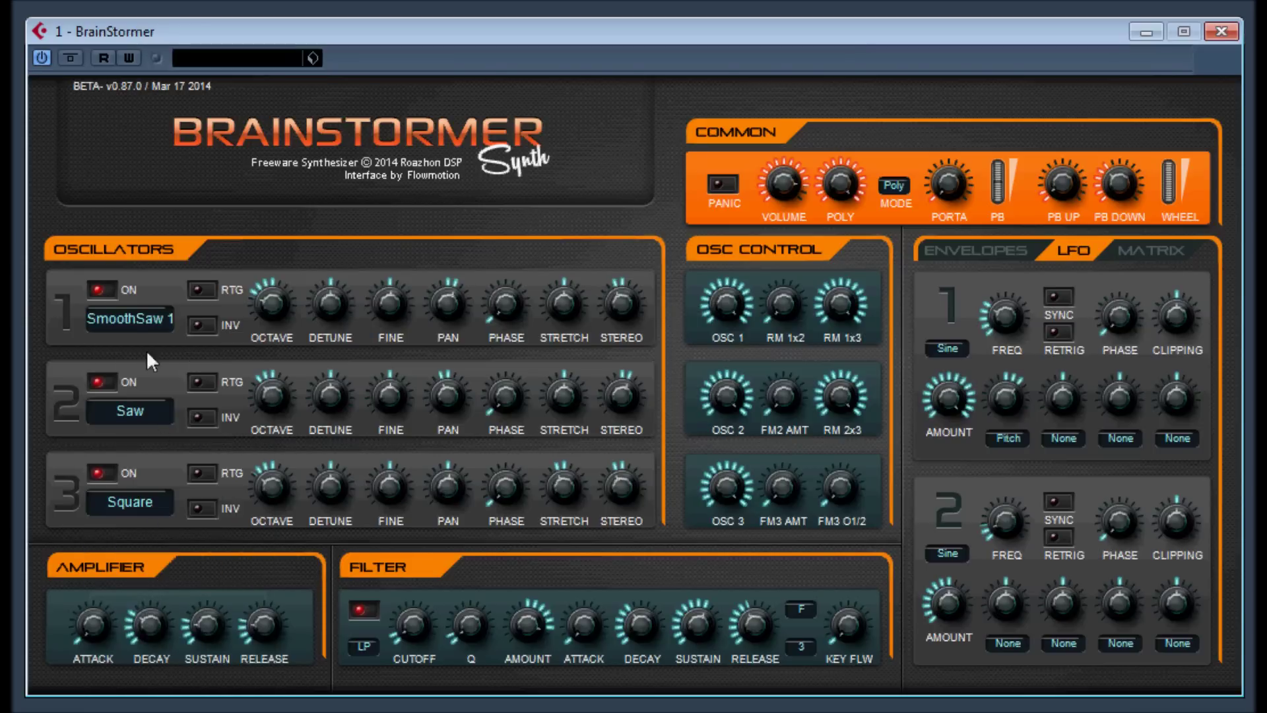
click(135, 398)
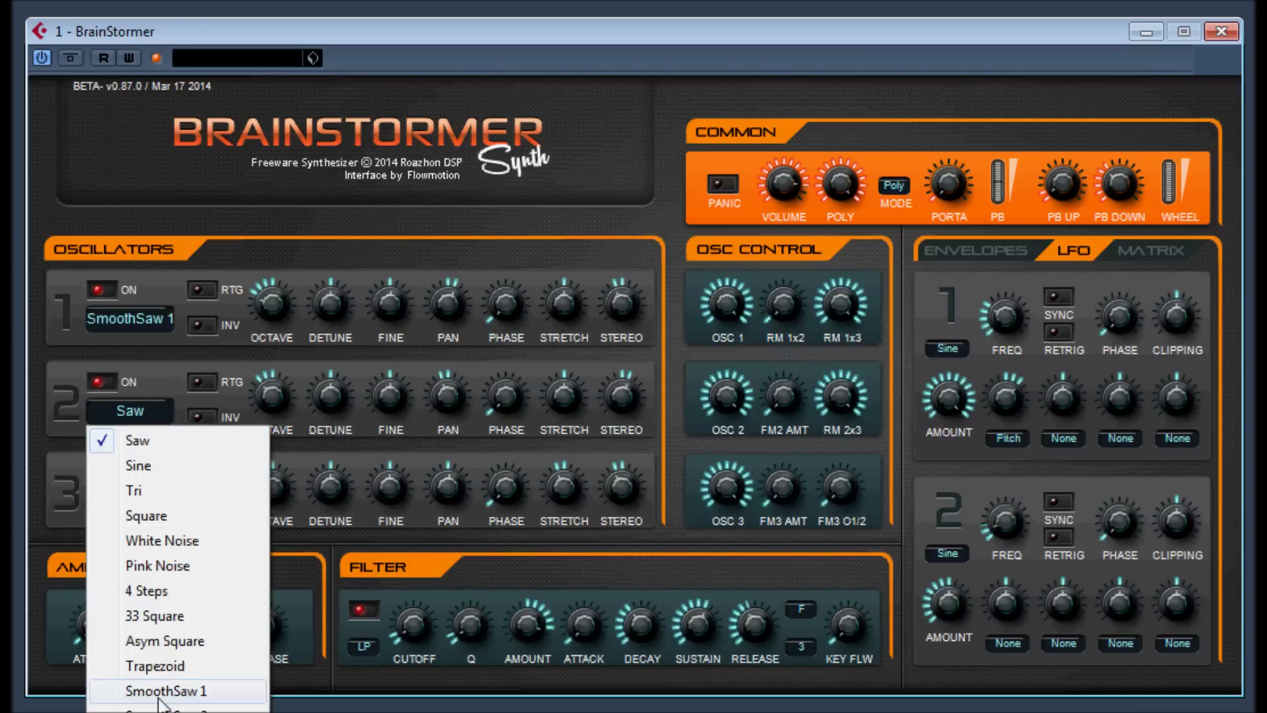
click(178, 689)
scroll(274, 291, up, 1)
click(127, 503)
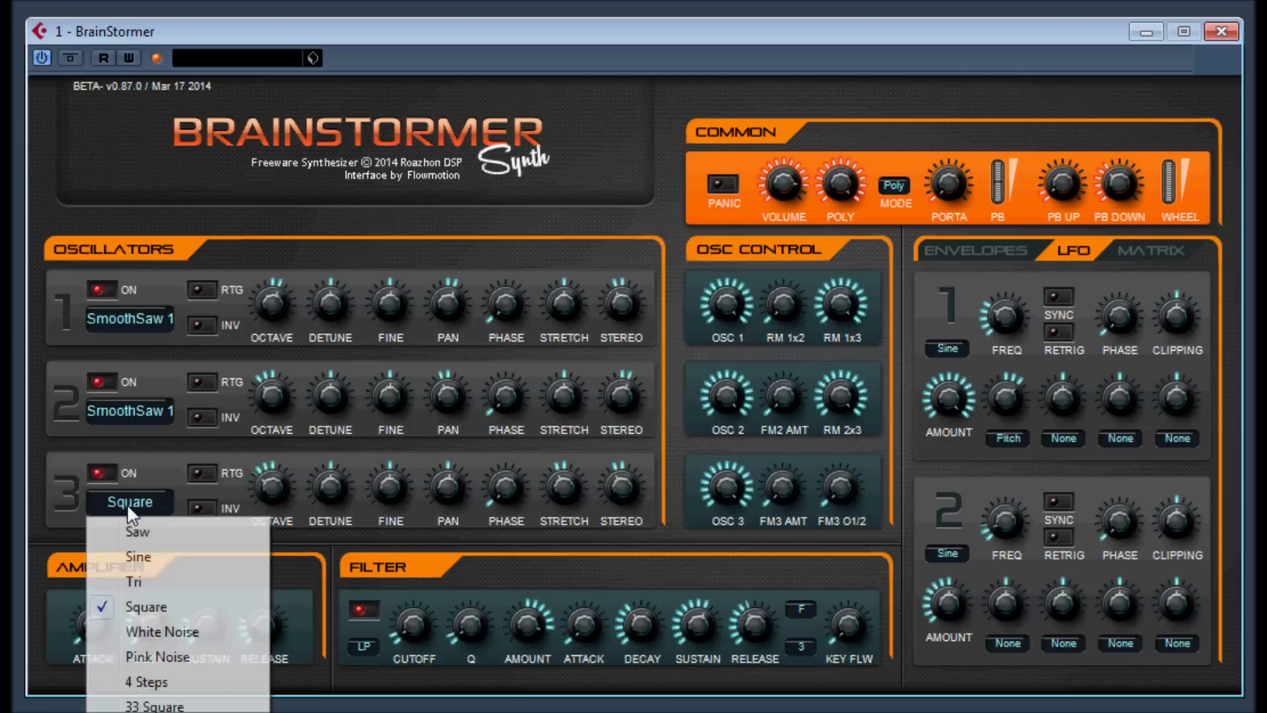
key(r)
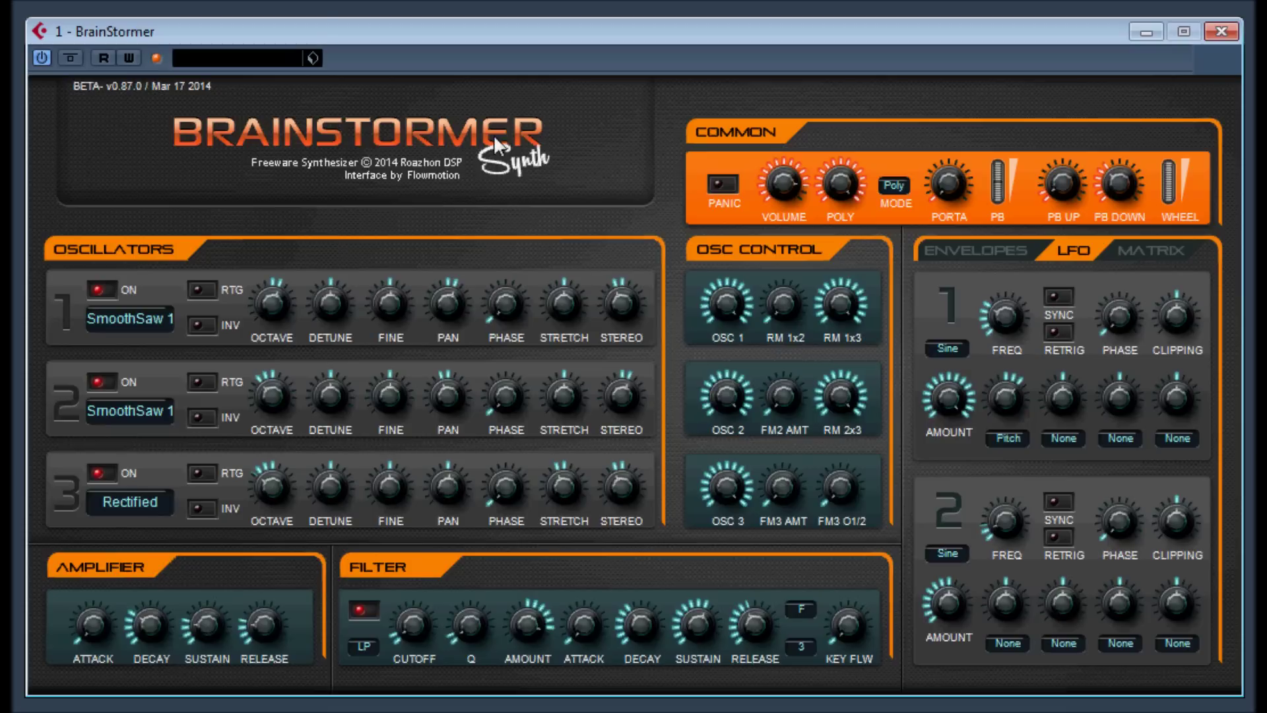
Import the SineTri Lead preset file into the synth
click(313, 58)
click(370, 140)
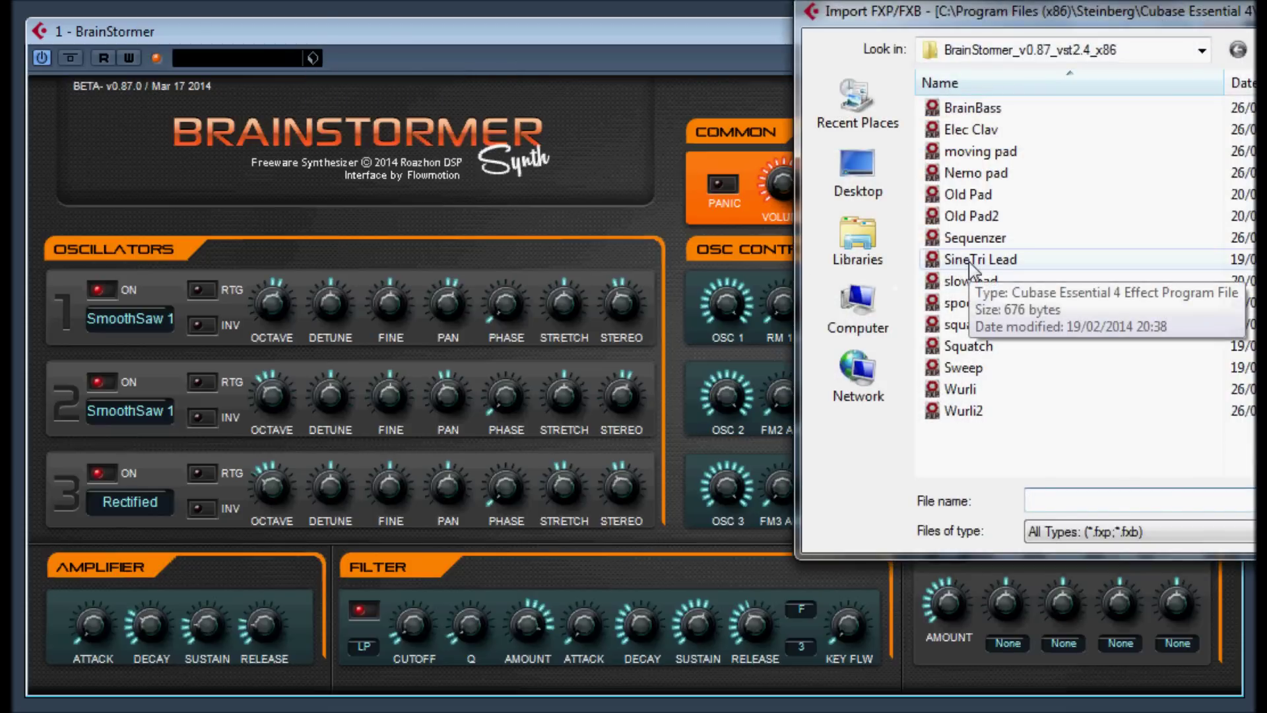
double_click(969, 261)
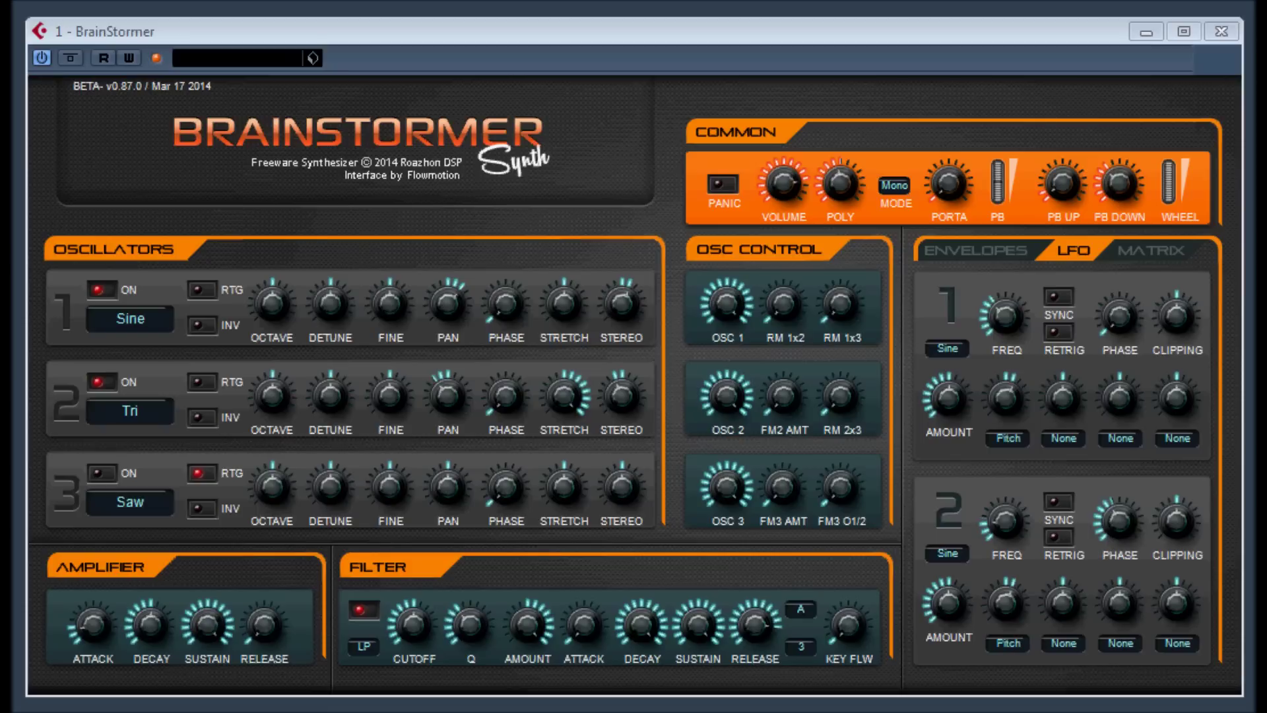
Import the slow pad preset file into the synth
click(313, 58)
click(370, 139)
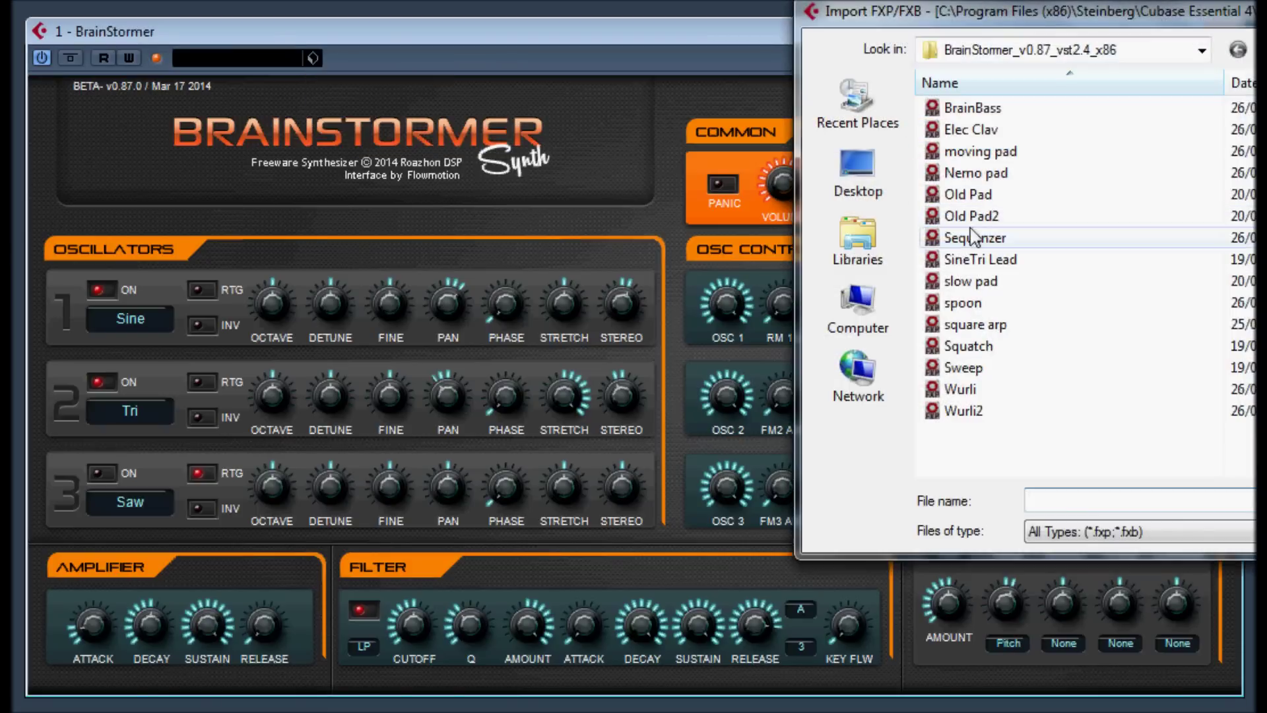
double_click(973, 288)
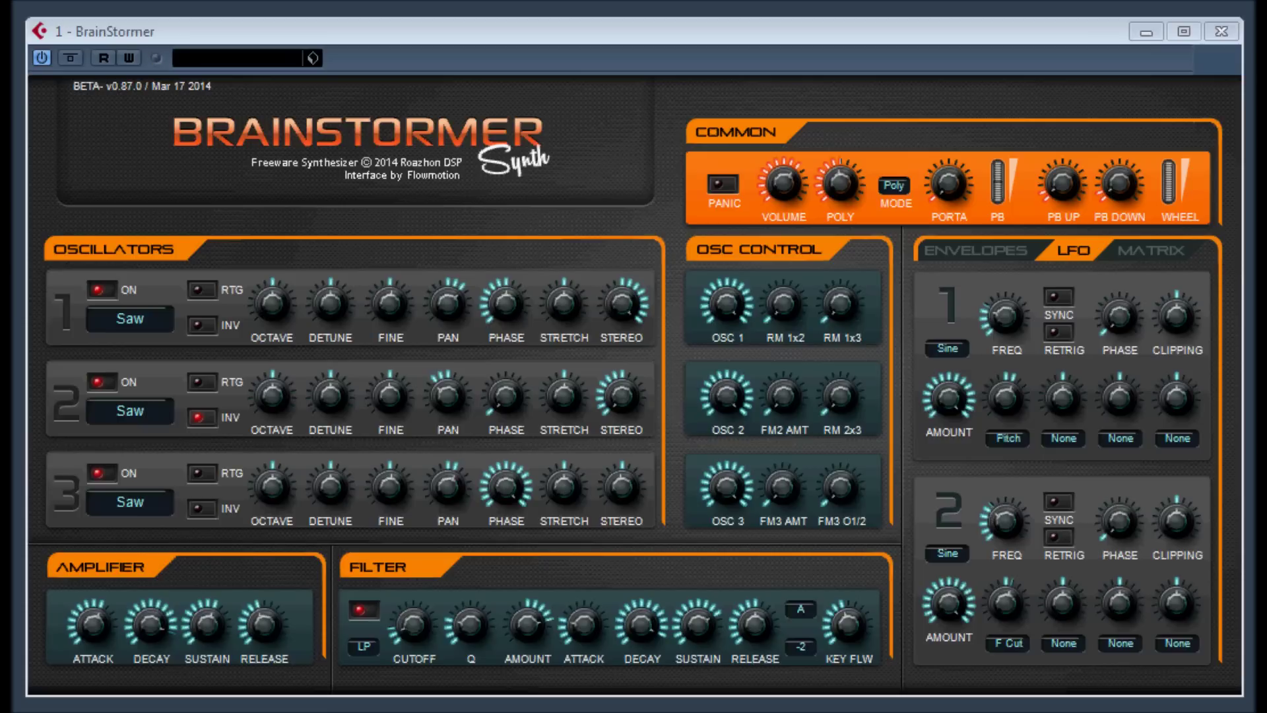
Import the spoon preset file into the synth
click(313, 58)
click(393, 136)
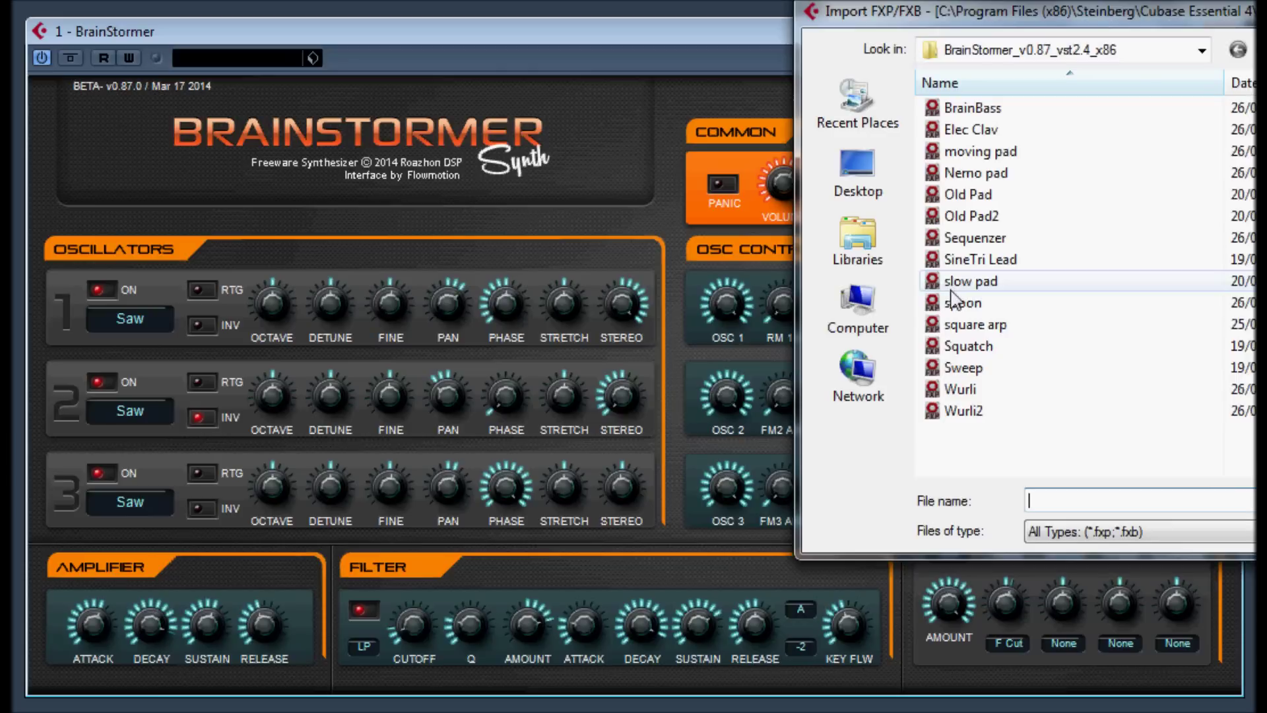
double_click(954, 302)
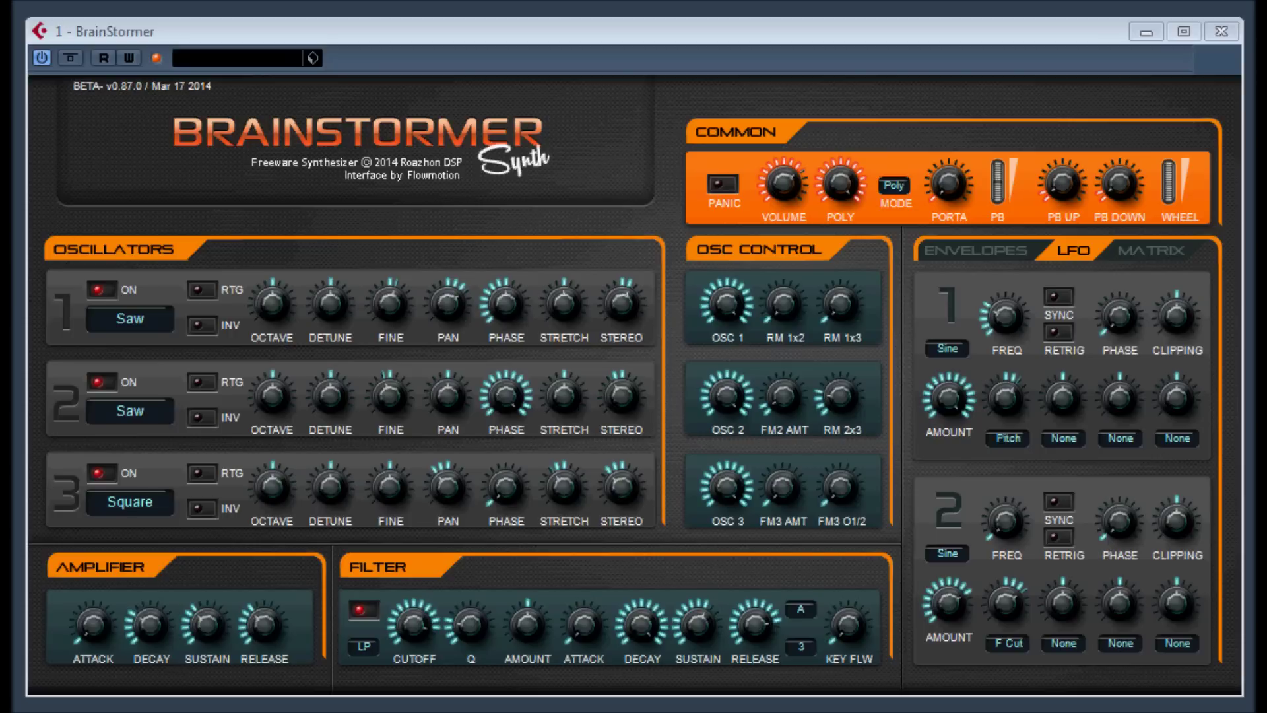
Import the square arp preset file into the synth
click(311, 56)
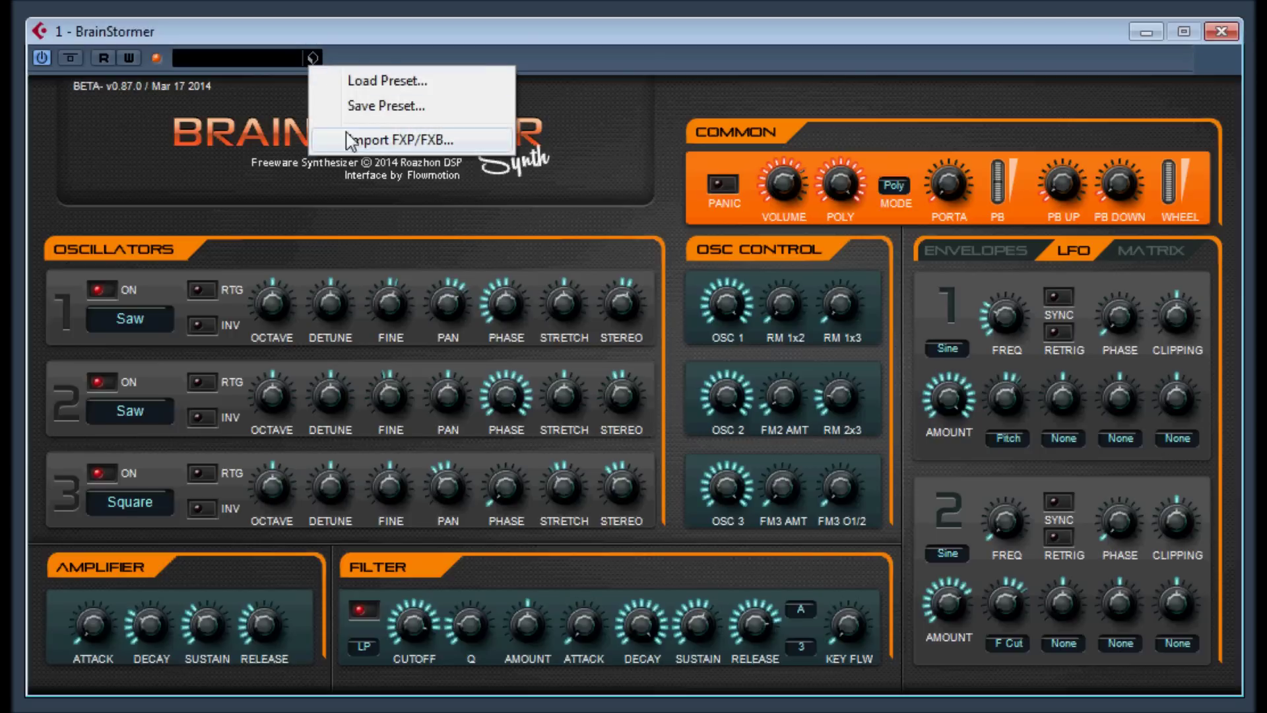
click(361, 140)
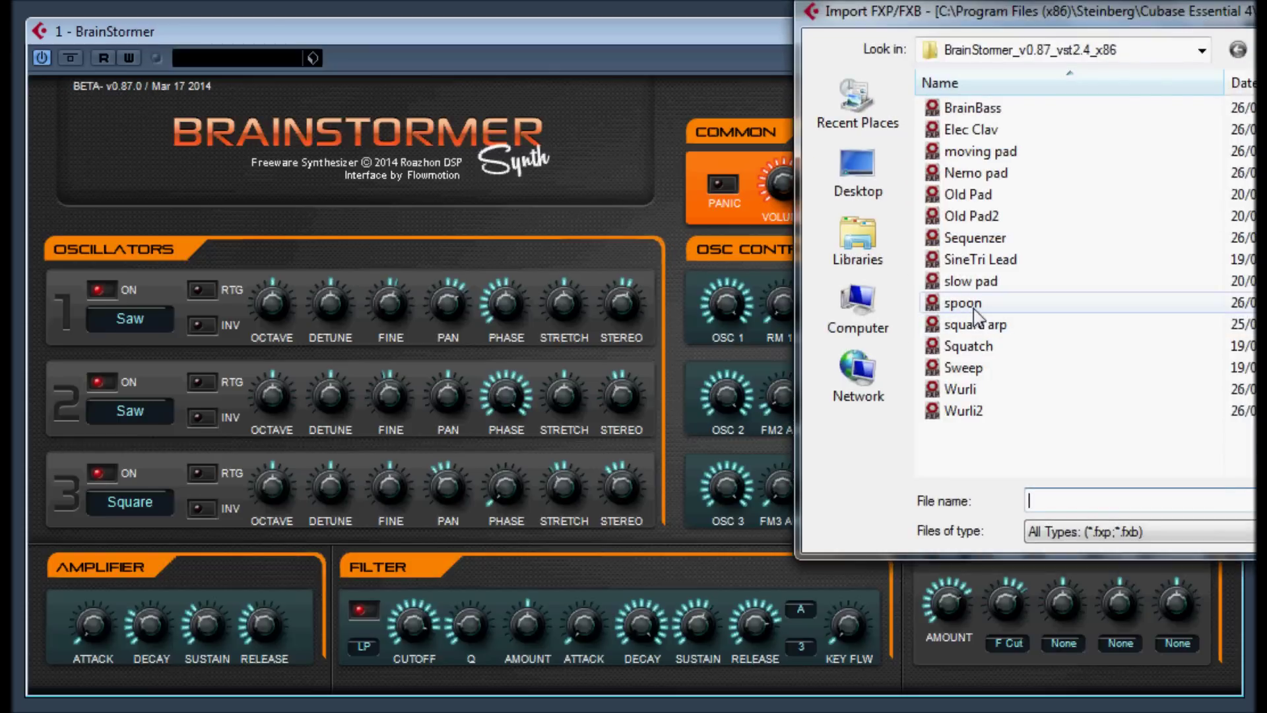
double_click(984, 328)
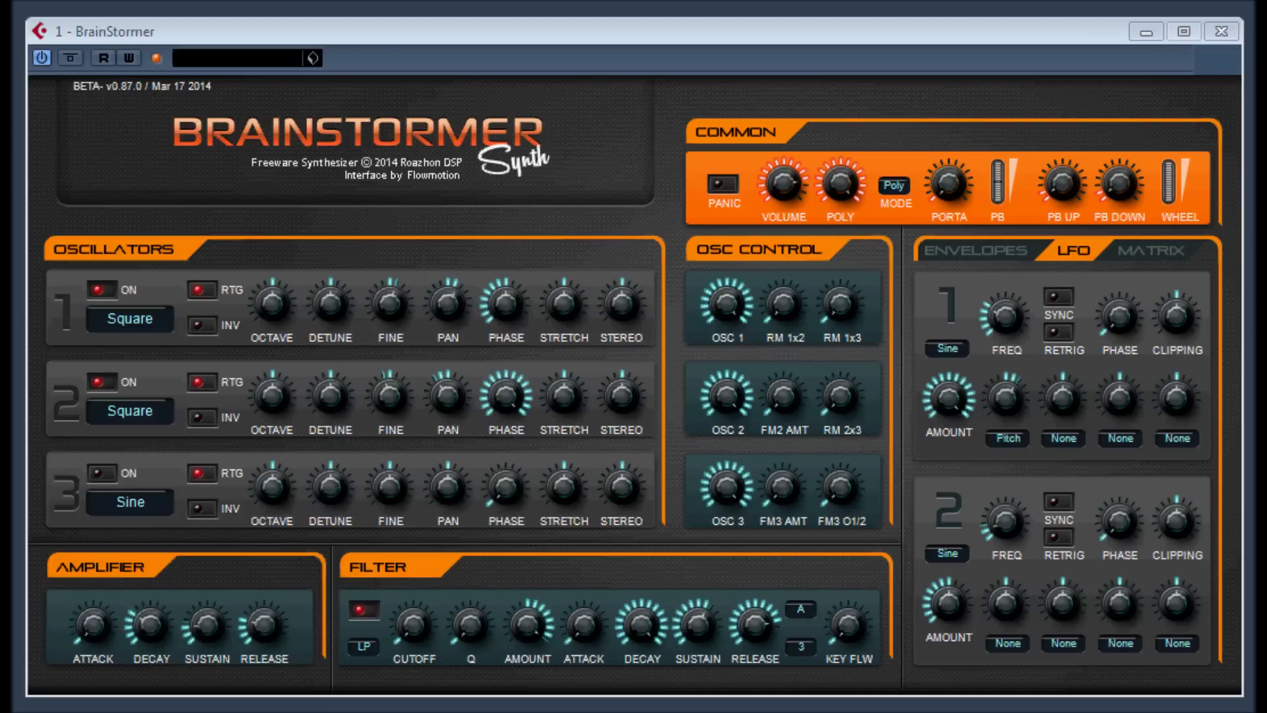
Import the Squatch preset file into the synth
click(314, 57)
click(383, 139)
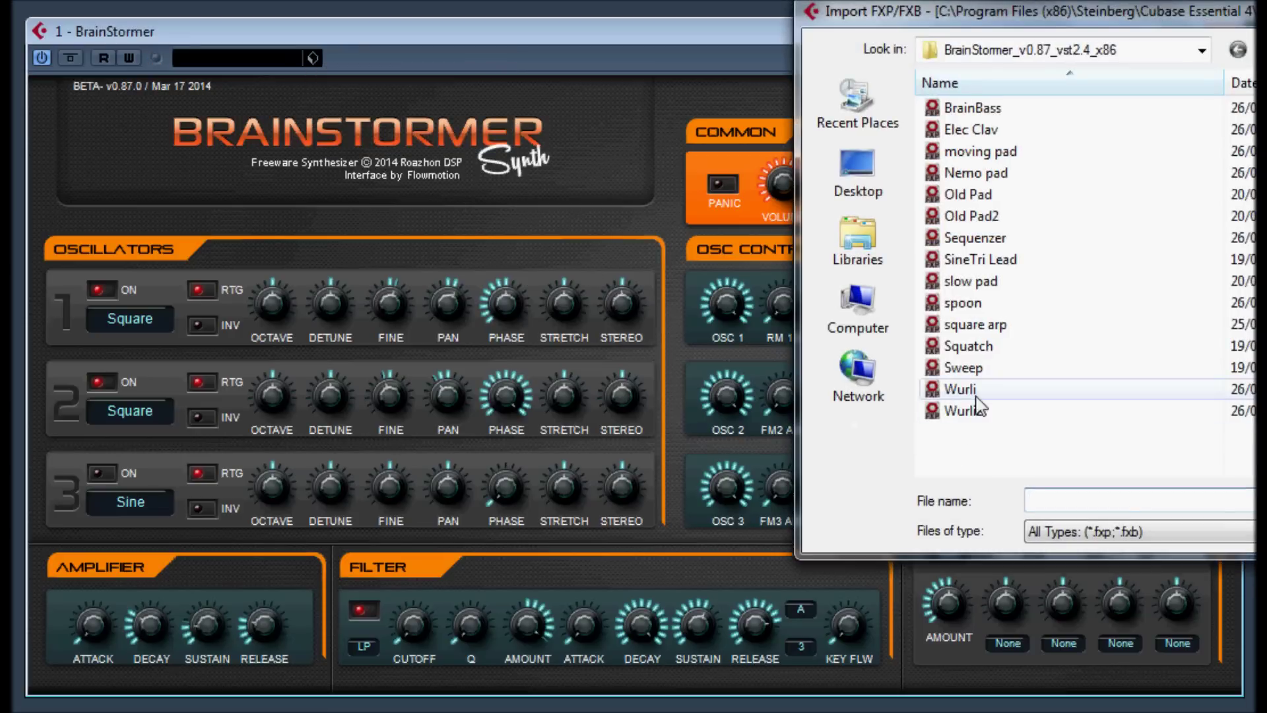
double_click(967, 346)
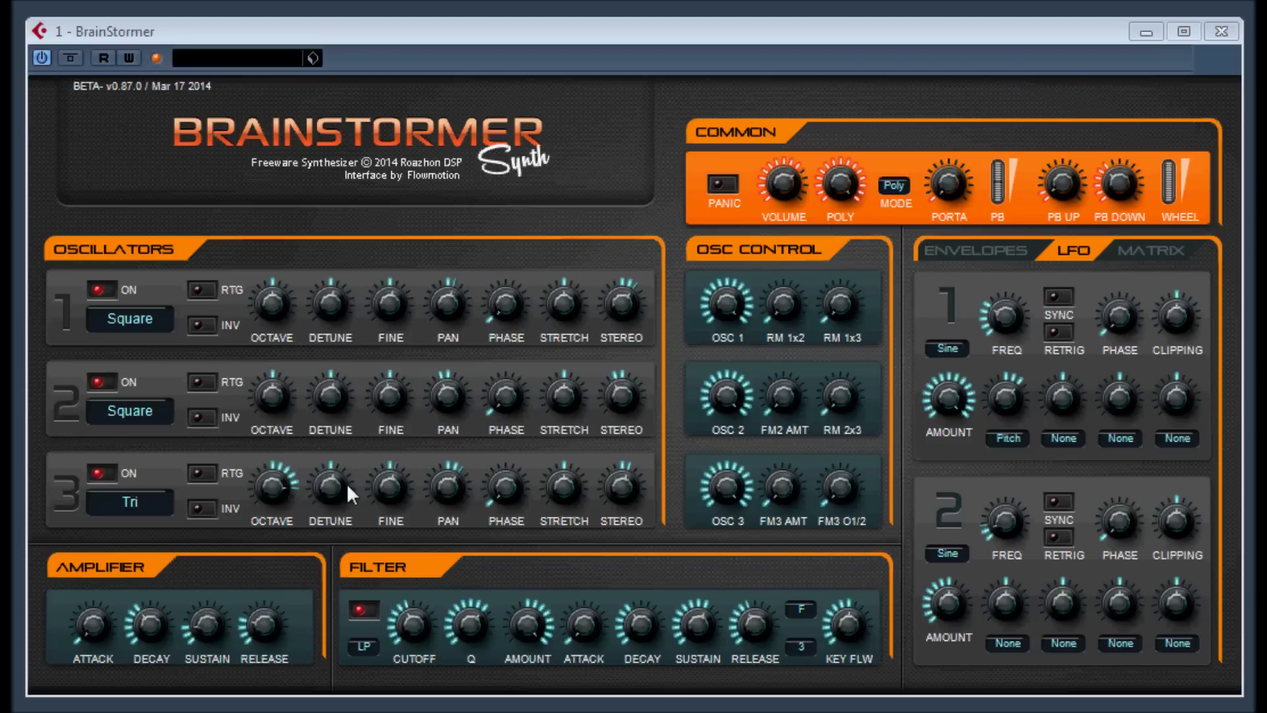
Switch oscillator 1 to the SmoothSaw 1 waveform, and set oscillator 3's octave to -1 while raising oscillator 2's octave
click(122, 319)
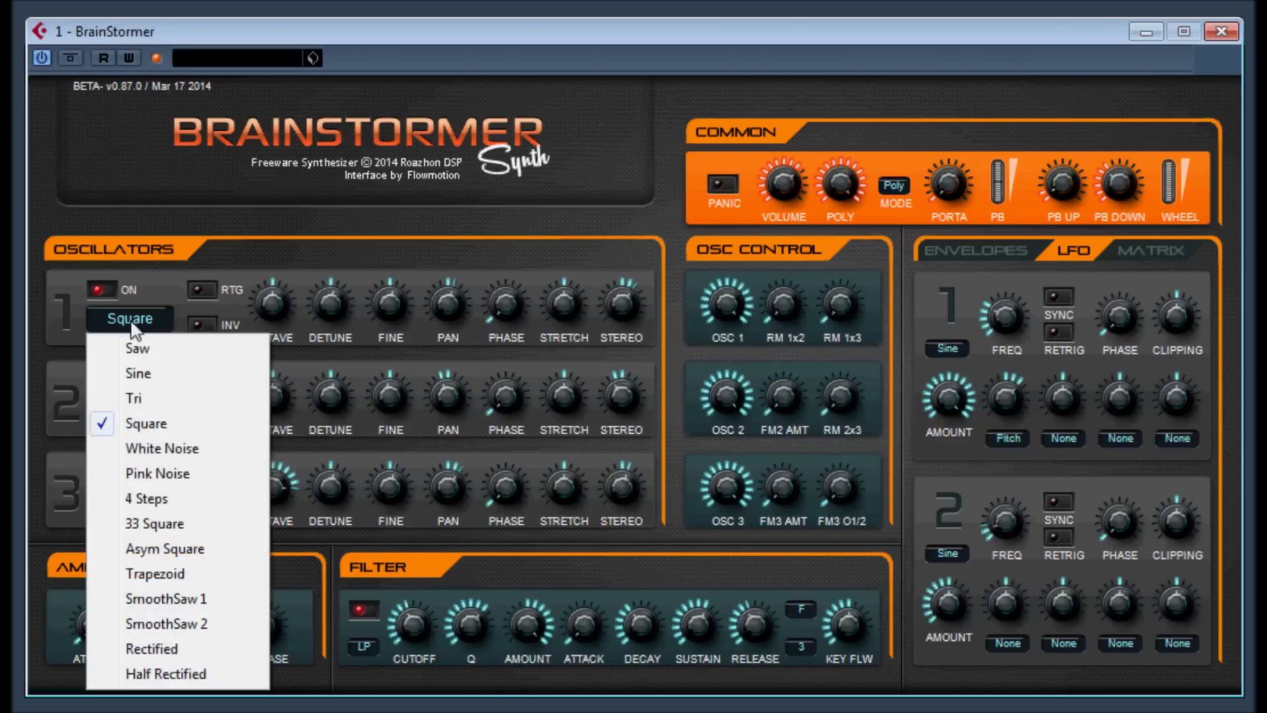
click(173, 598)
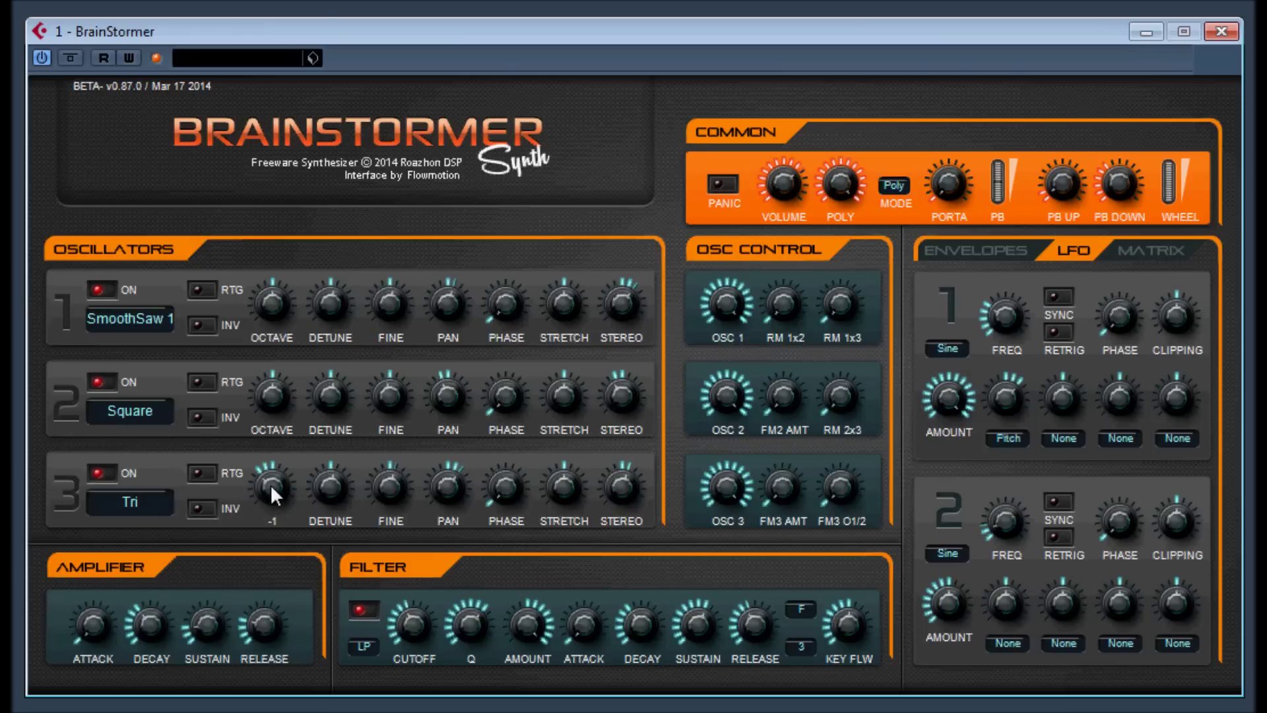
mouse_move(280, 401)
mouse_down()
mouse_move(274, 387)
mouse_move(282, 393)
mouse_up()
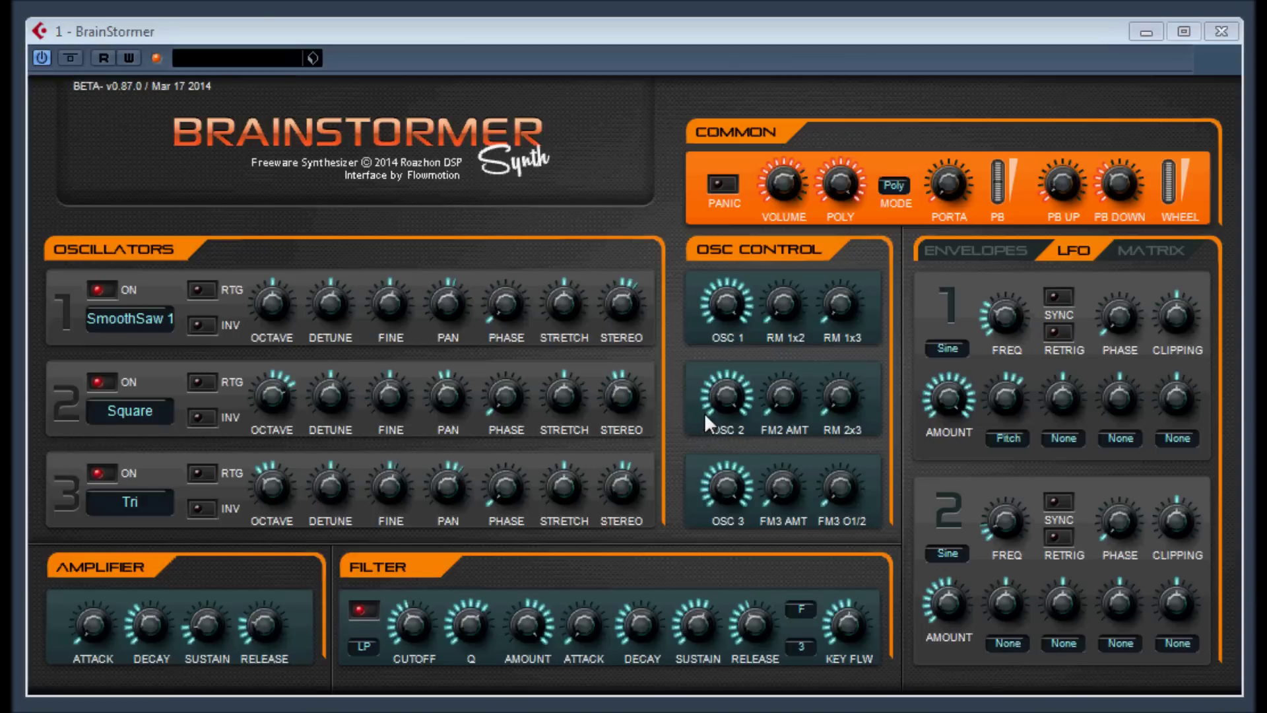
Raise the oscillators' FM and ring-modulation amounts, including FM2, RM 1x2 and both FM3 controls, and lower oscillator 3's level
drag(776, 392, 781, 387)
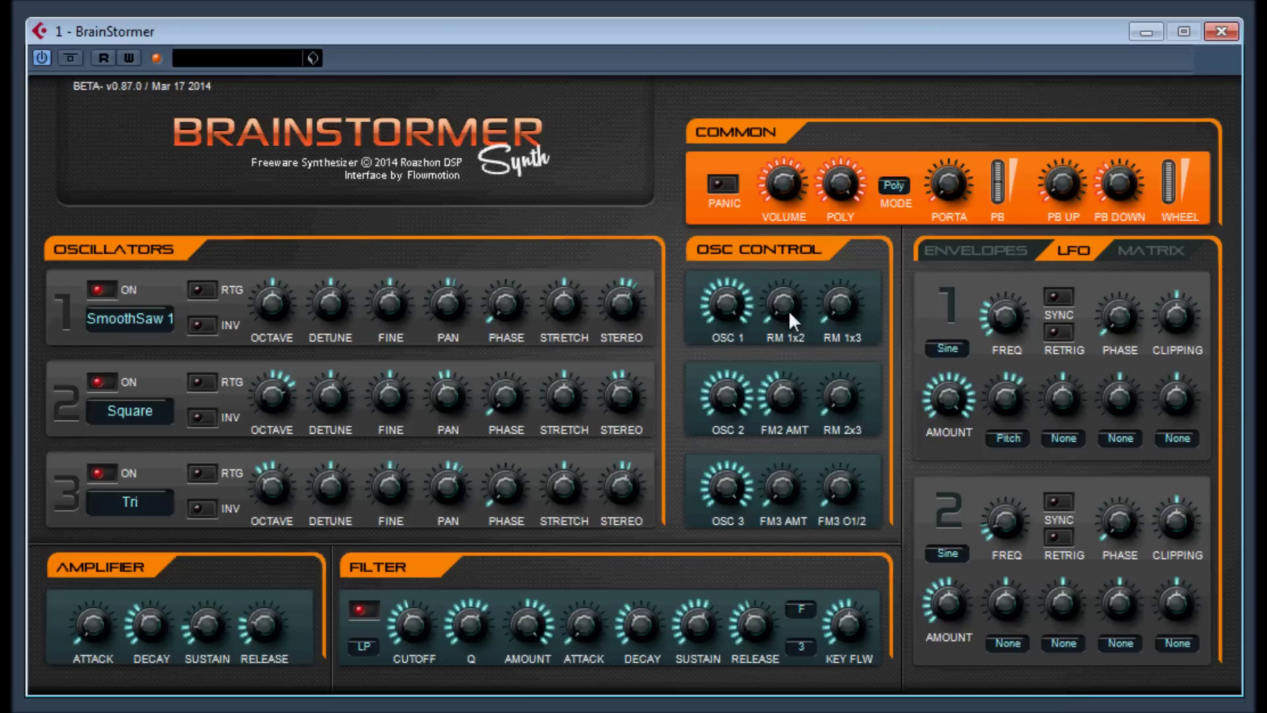
drag(786, 296, 839, 297)
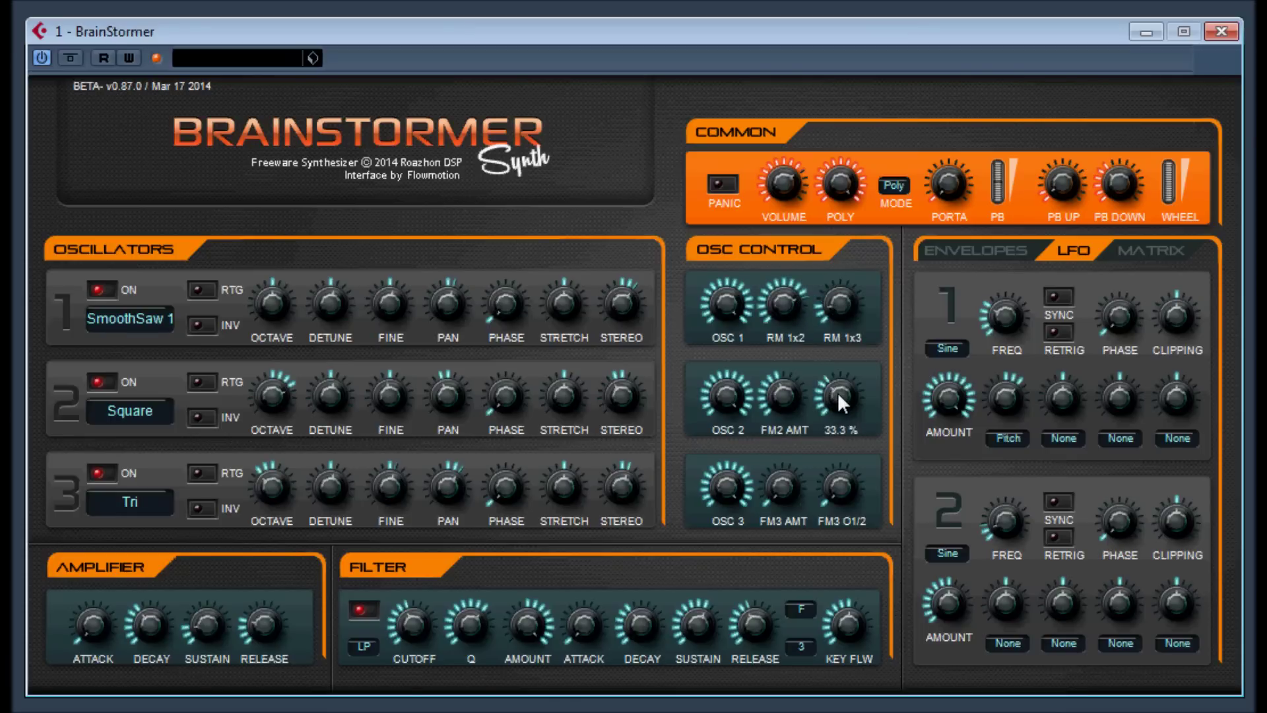
drag(839, 481, 847, 474)
drag(742, 480, 721, 486)
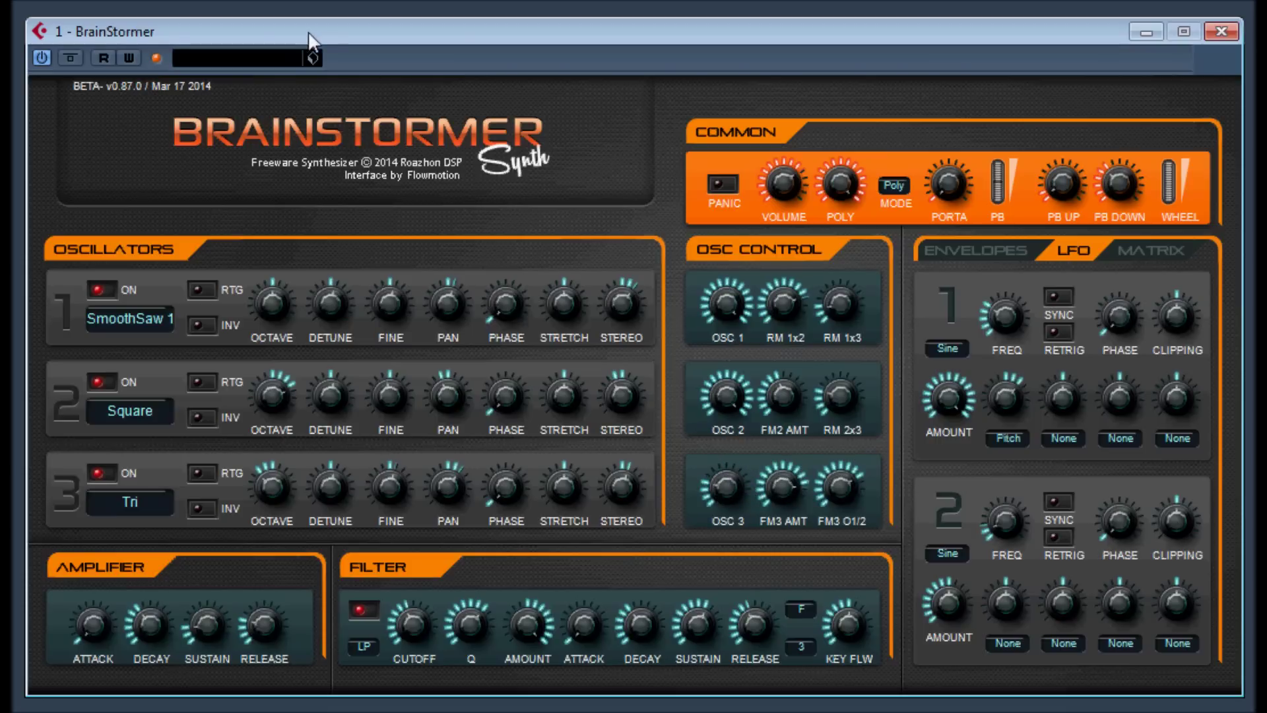
Import the Sweep preset file into the synth
click(313, 58)
click(400, 140)
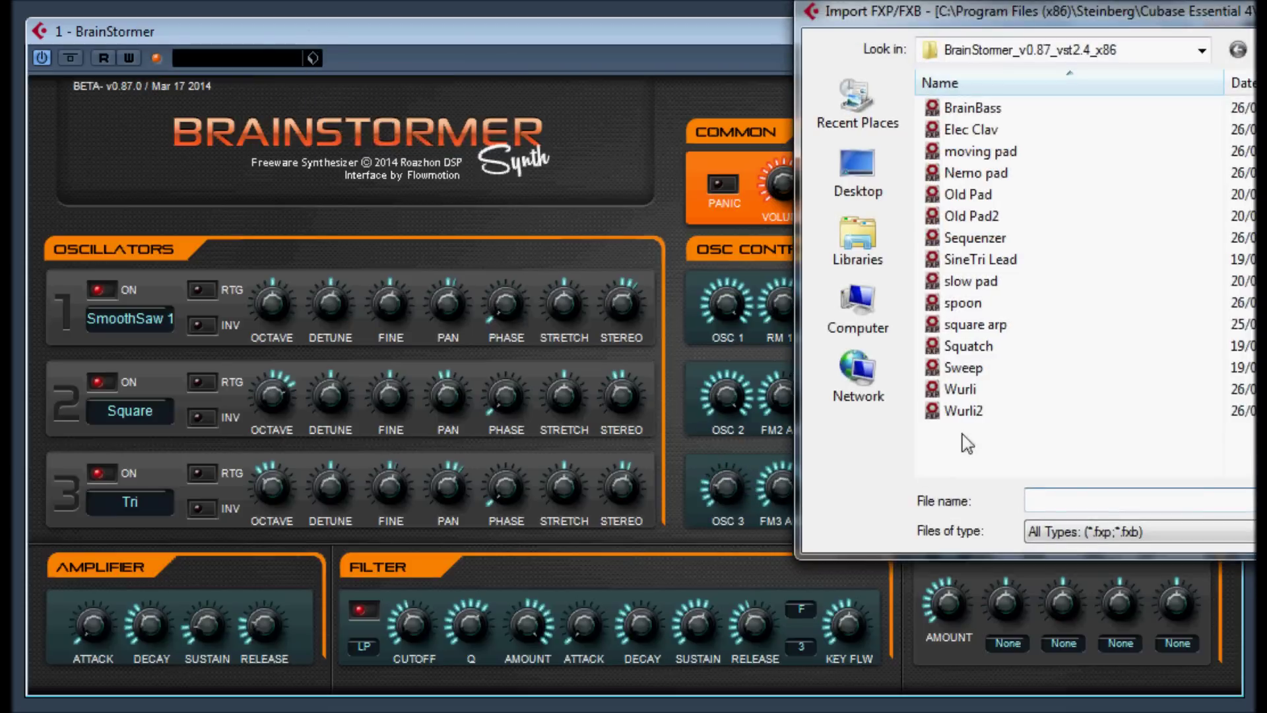
double_click(962, 367)
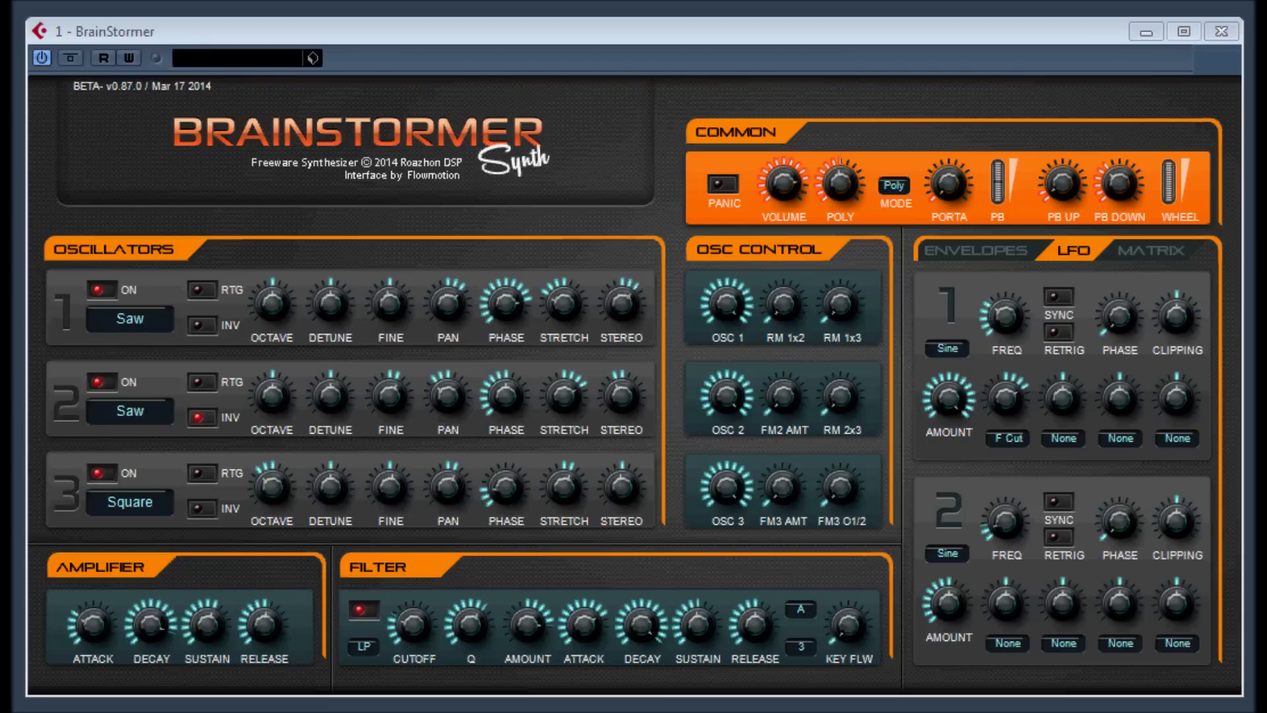
Import the Wurli preset file into the synth
click(313, 58)
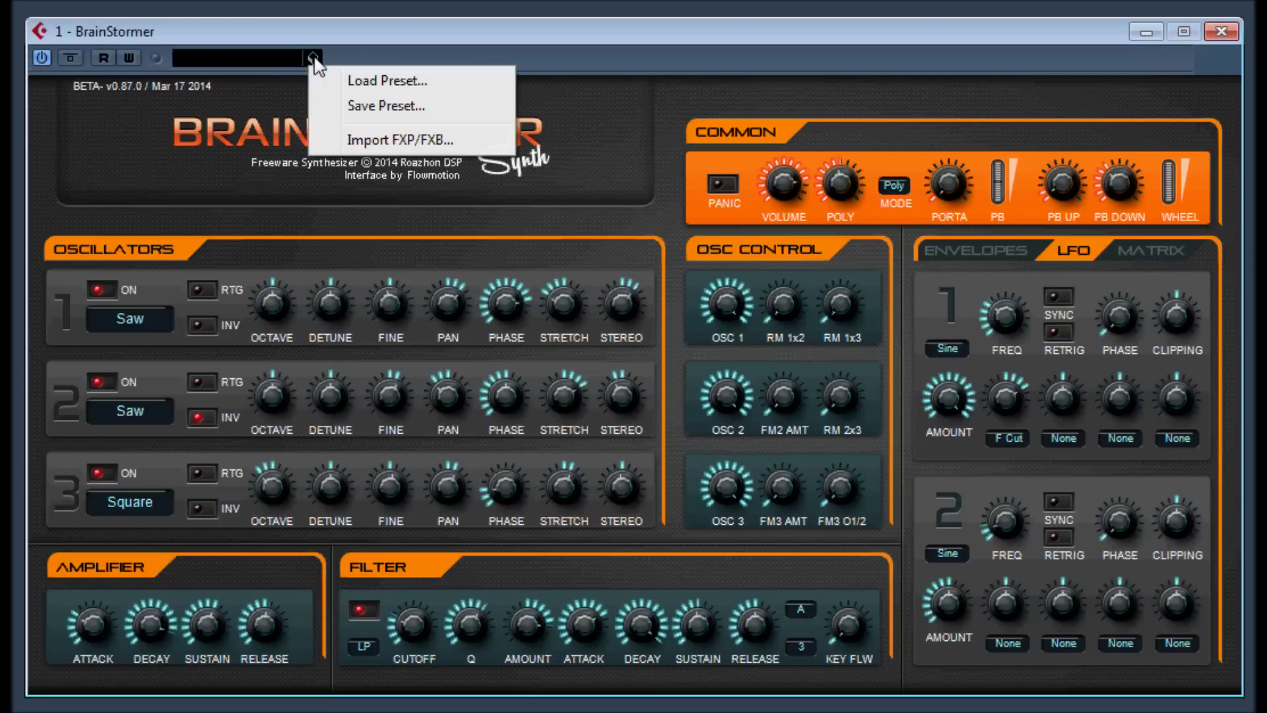
click(376, 136)
double_click(990, 388)
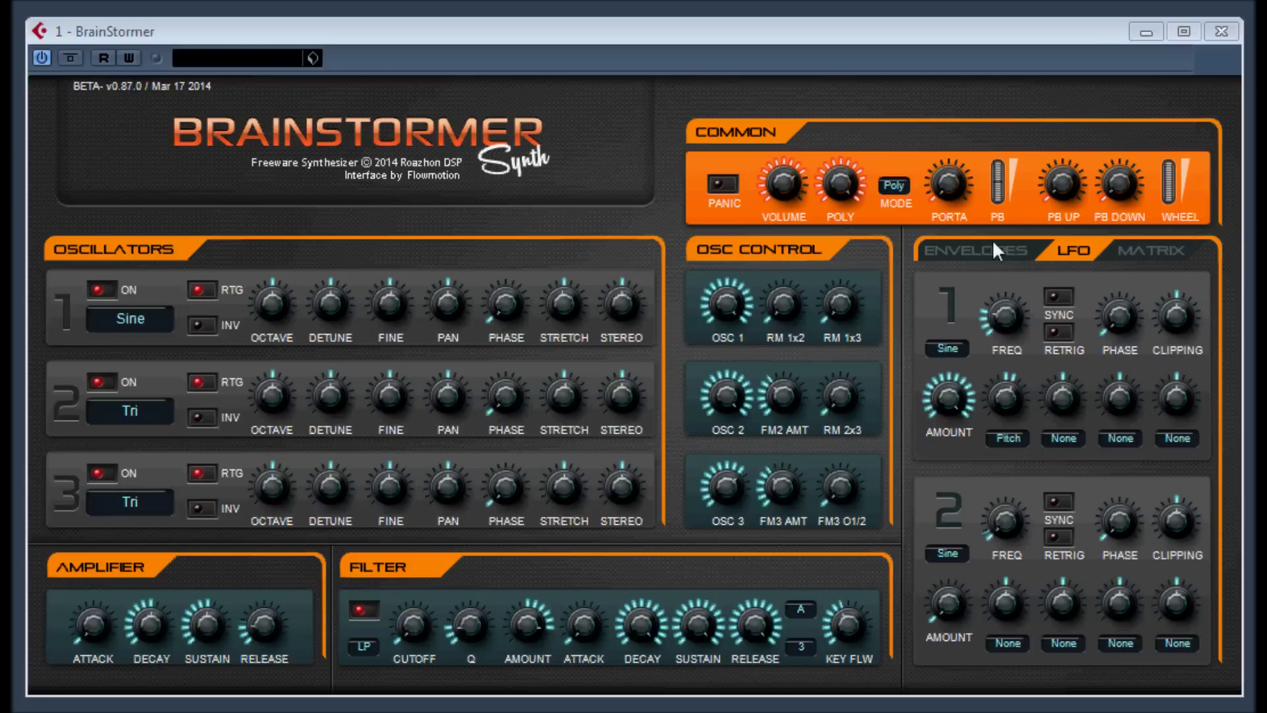
Import the Wurli2 preset file into the synth
click(312, 58)
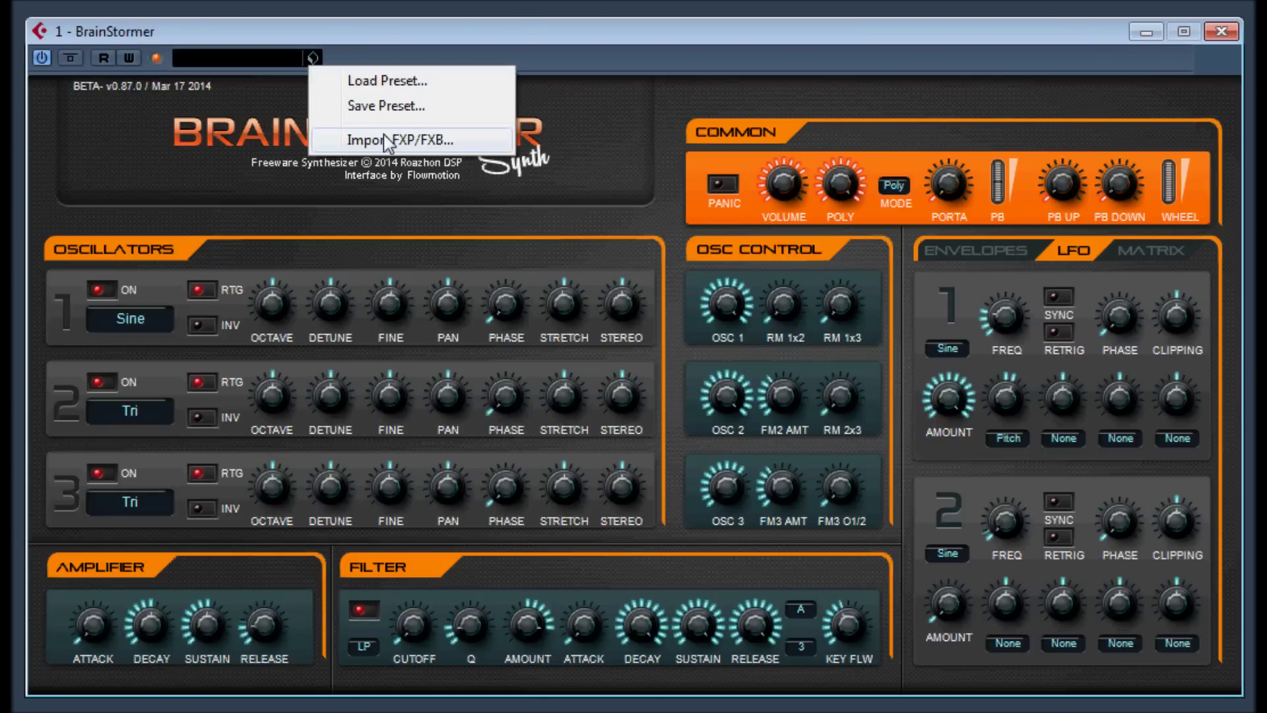
click(409, 139)
double_click(963, 410)
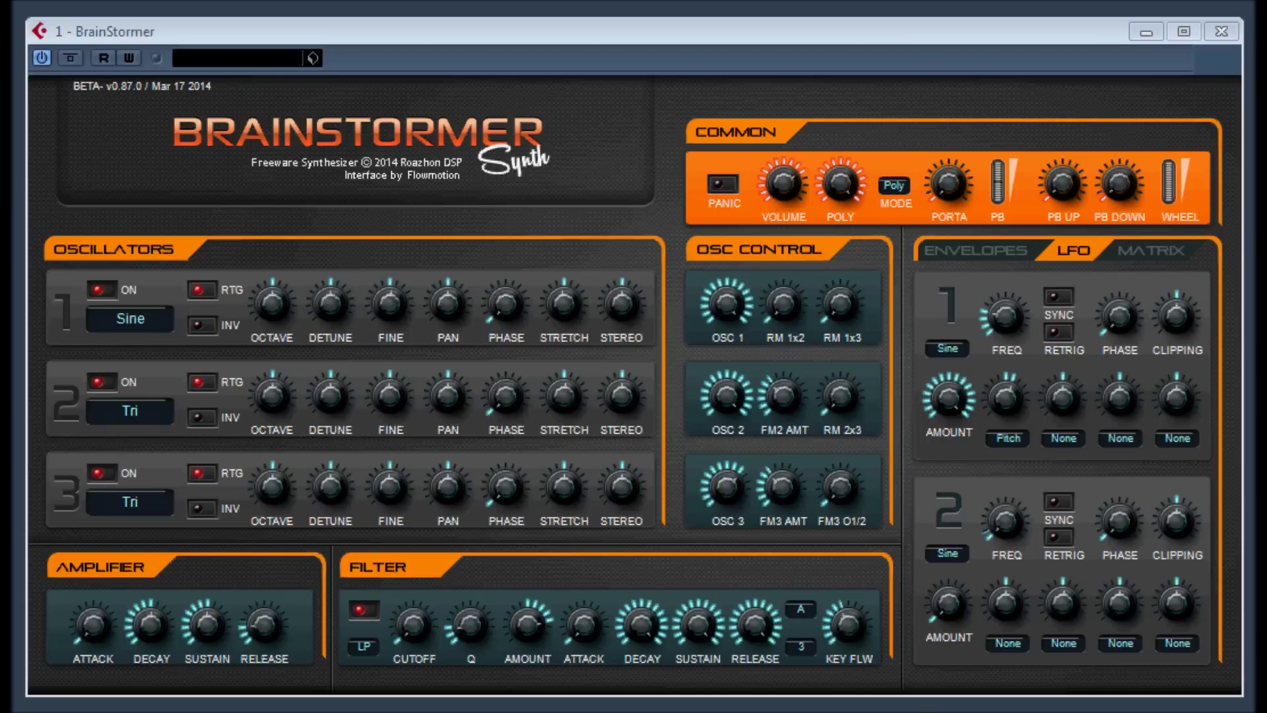
Set oscillator 1's waveform to 4 Steps and oscillator 3's waveform to Sine
click(117, 316)
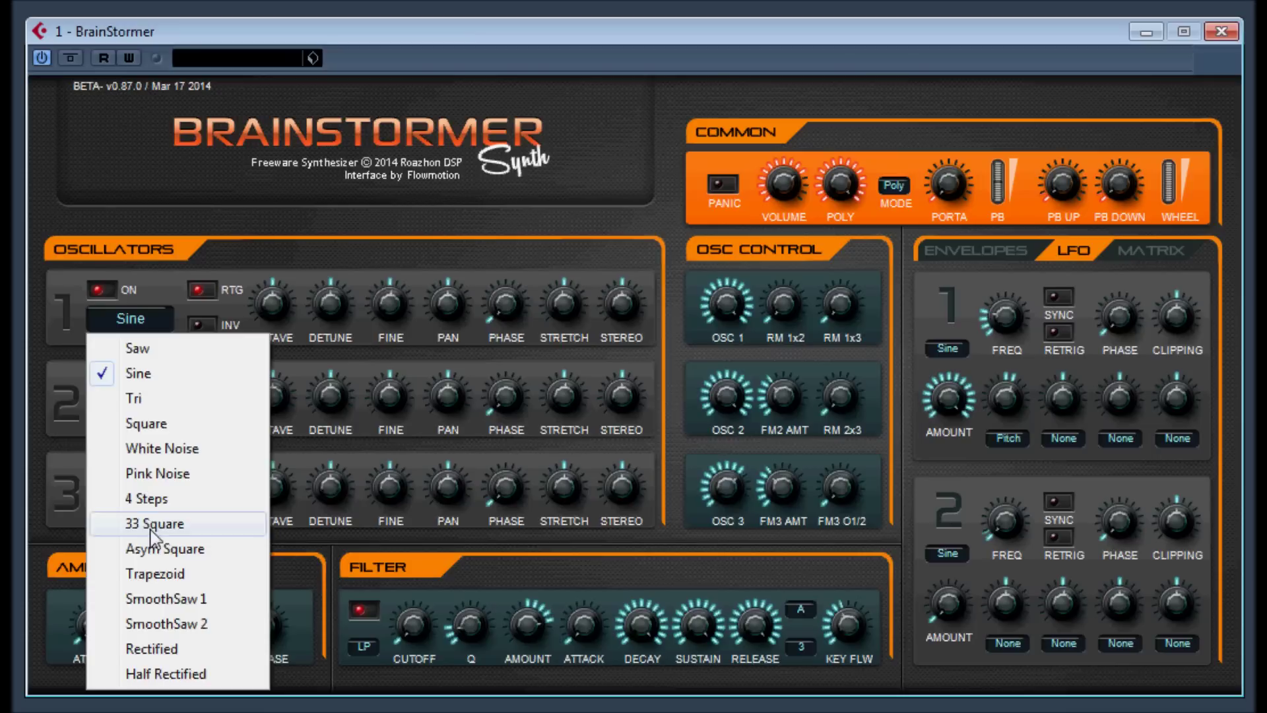
click(148, 498)
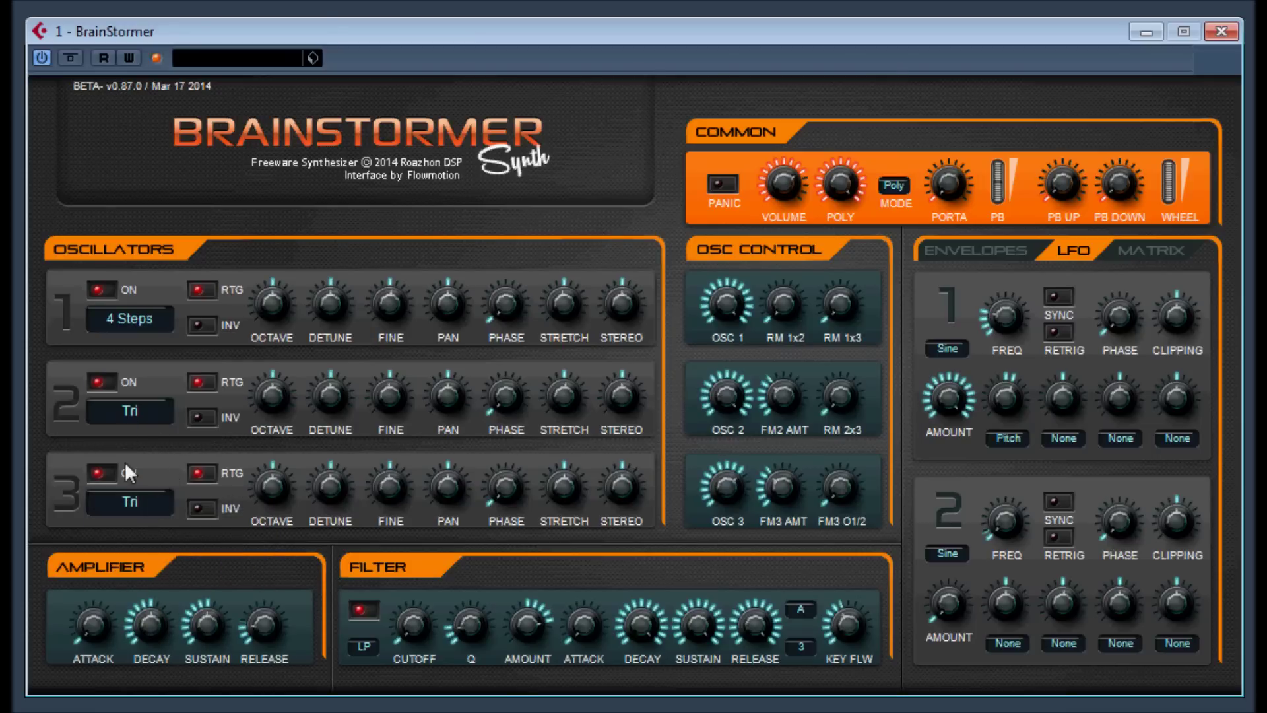
click(125, 497)
click(142, 552)
Try Saw on oscillator 2, settle on Half Rectified, and raise its octave with inversion on and retrigger off
click(146, 405)
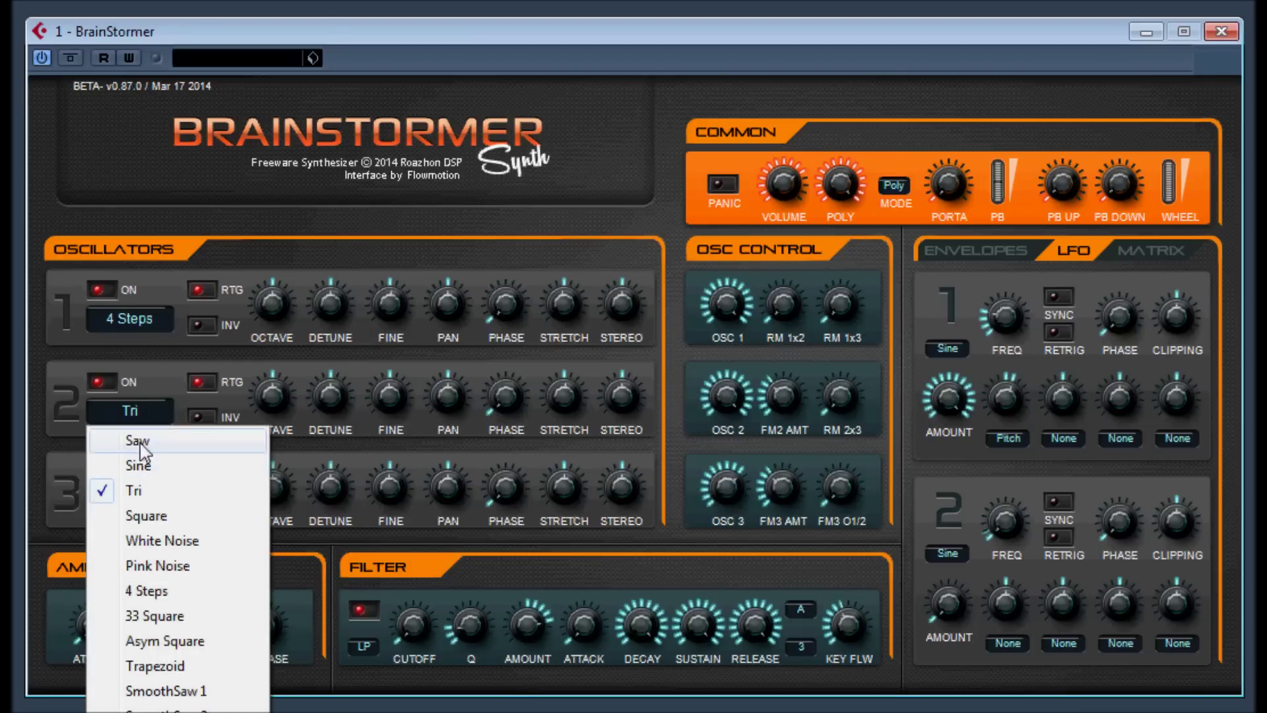
click(140, 440)
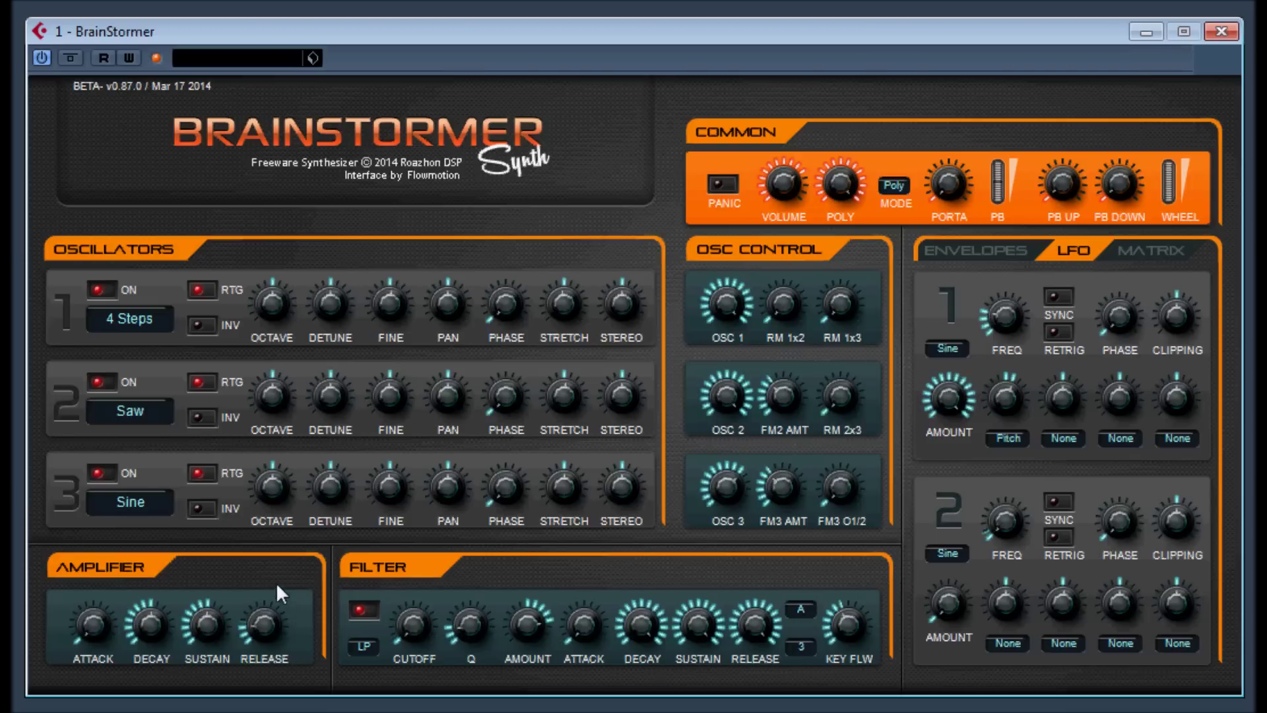
click(158, 414)
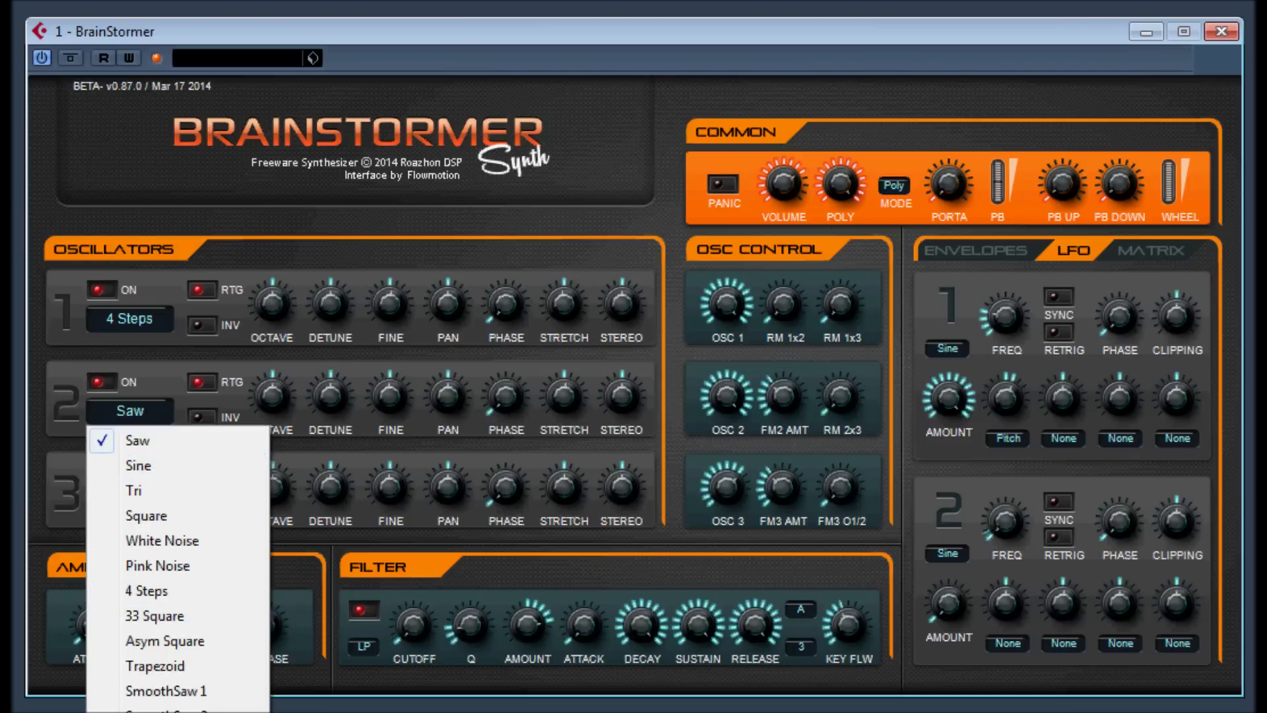
click(152, 705)
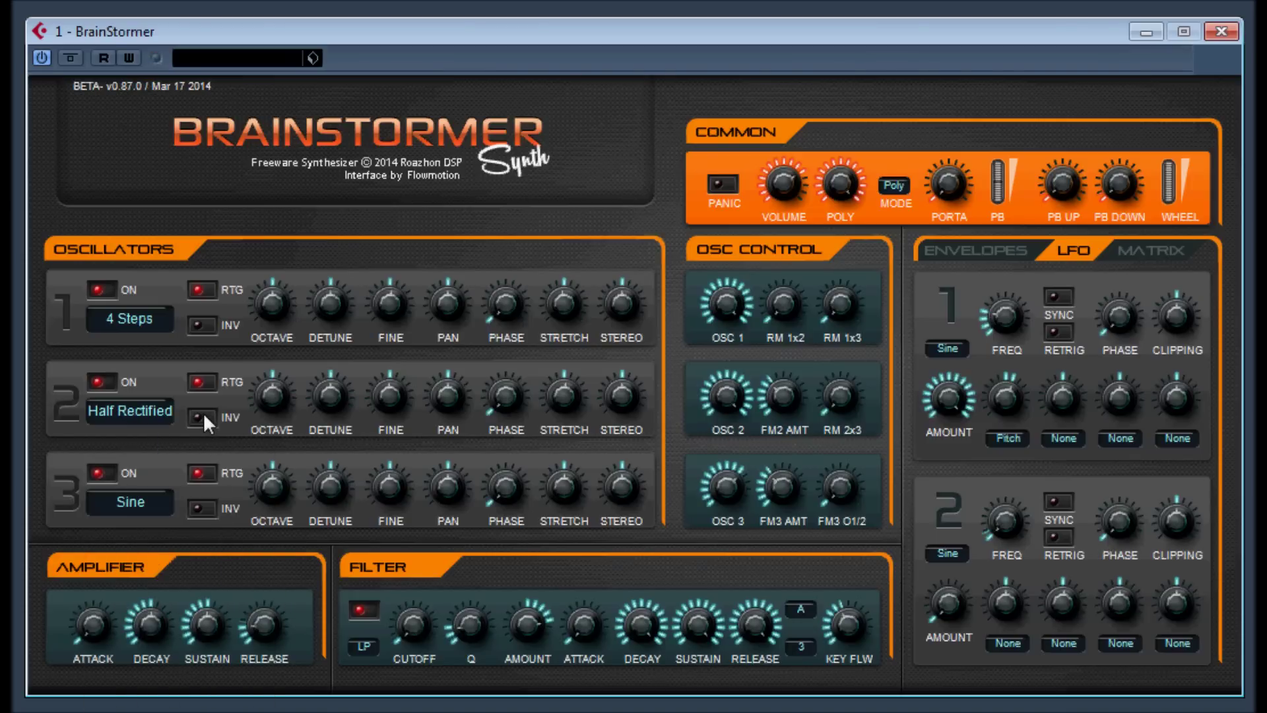
mouse_move(276, 387)
Give LFO 2 a Square waveform with a raised amount and assign its first modulation slot to OSC2 Stretch
click(946, 553)
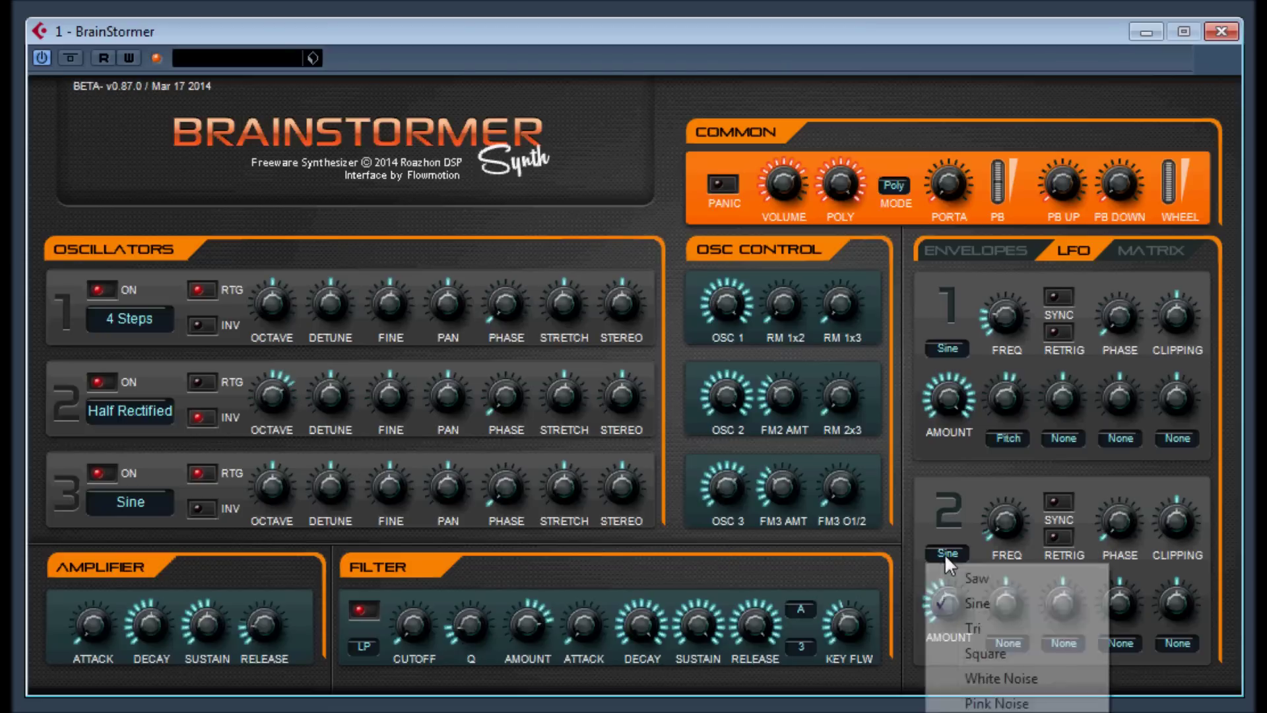
click(975, 655)
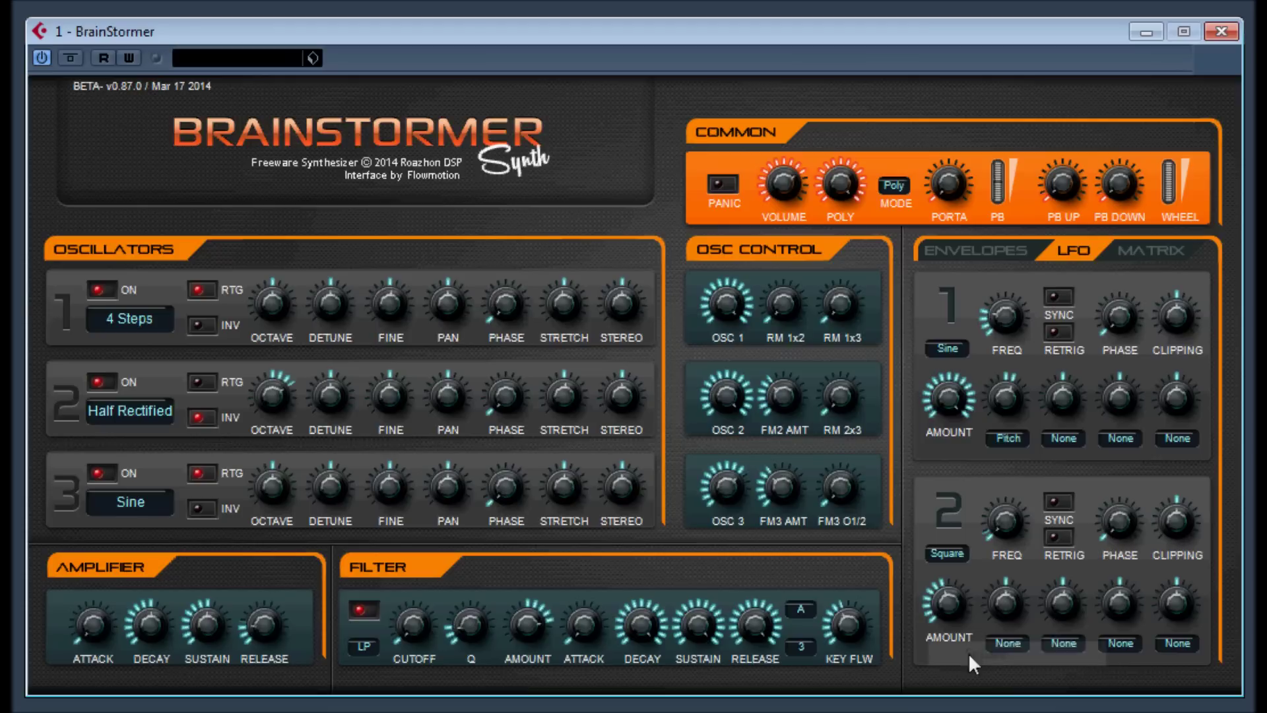
click(1007, 643)
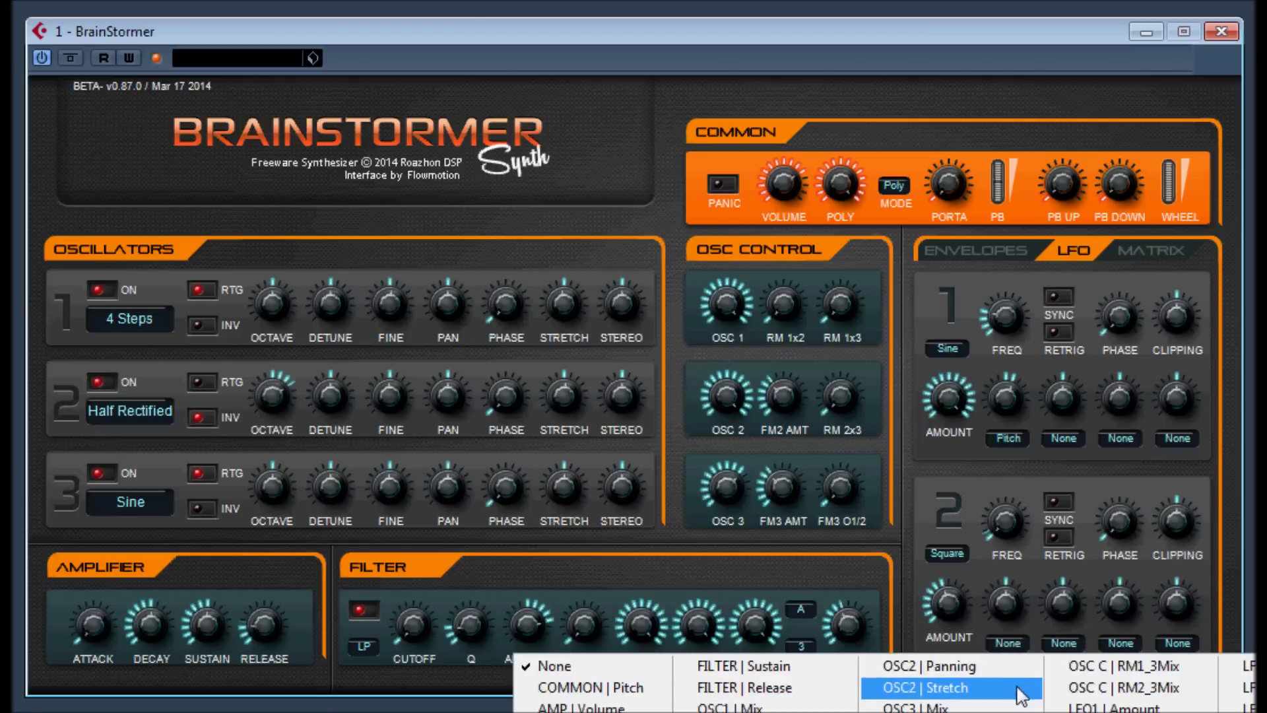
click(928, 689)
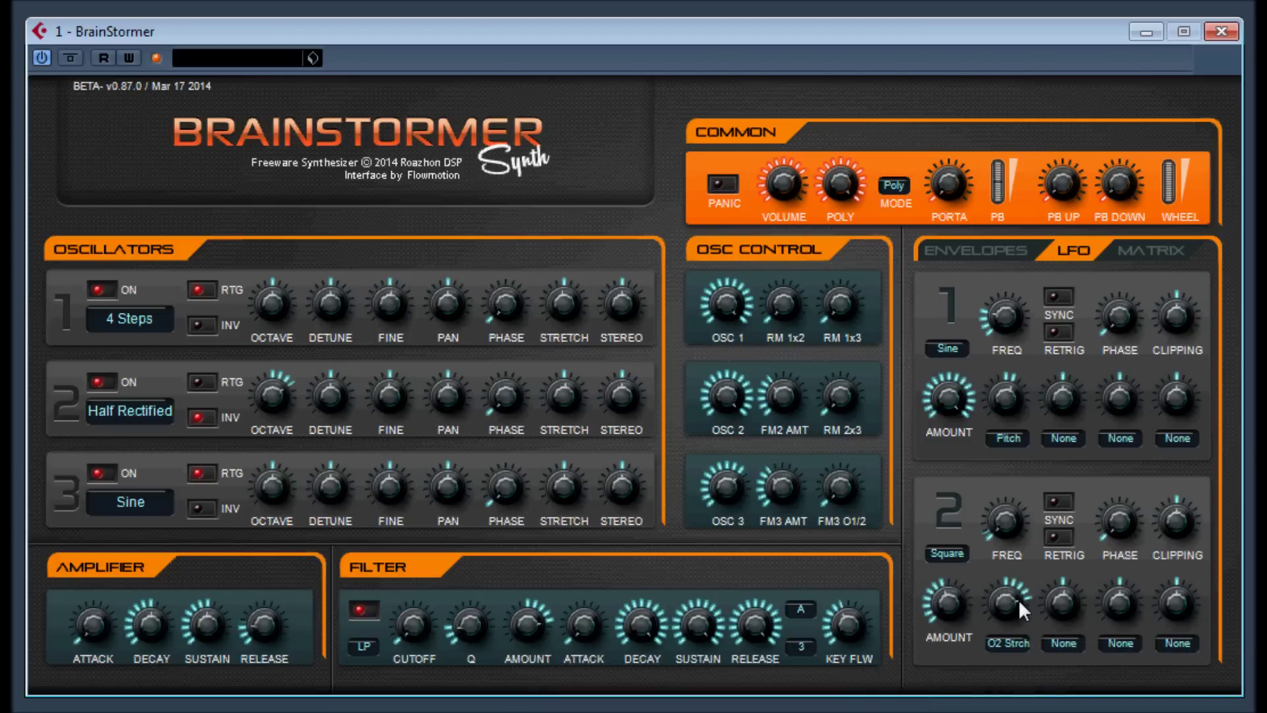
Assign LFO 2's remaining modulation slots to amplifier attack, oscillator 2 pitch and filter sustain, raising the attack and pitch depths
click(1064, 641)
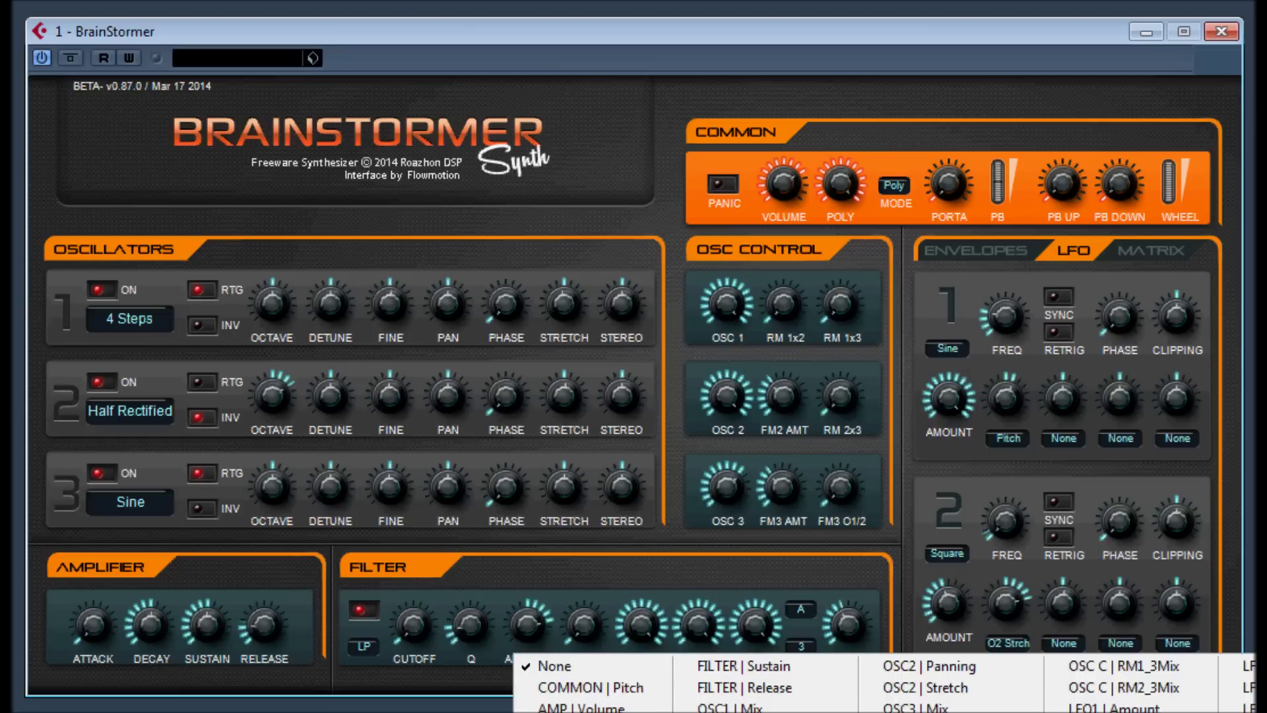
click(980, 670)
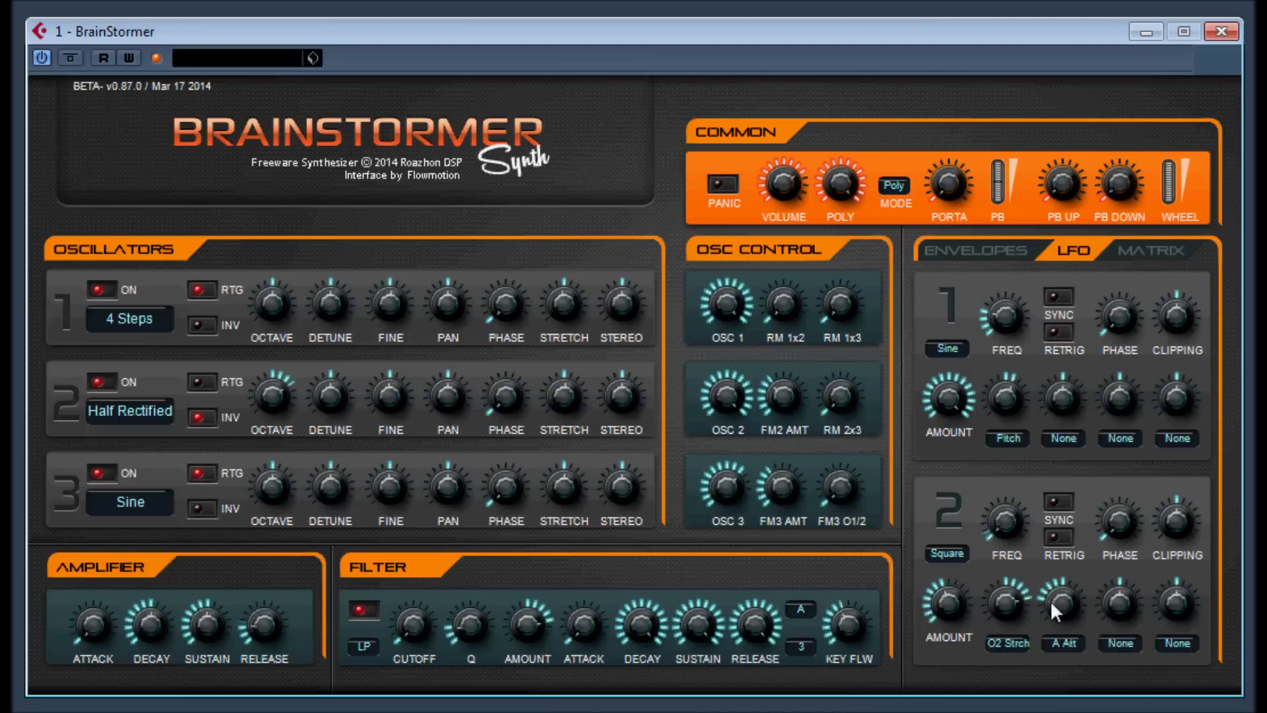
click(1117, 641)
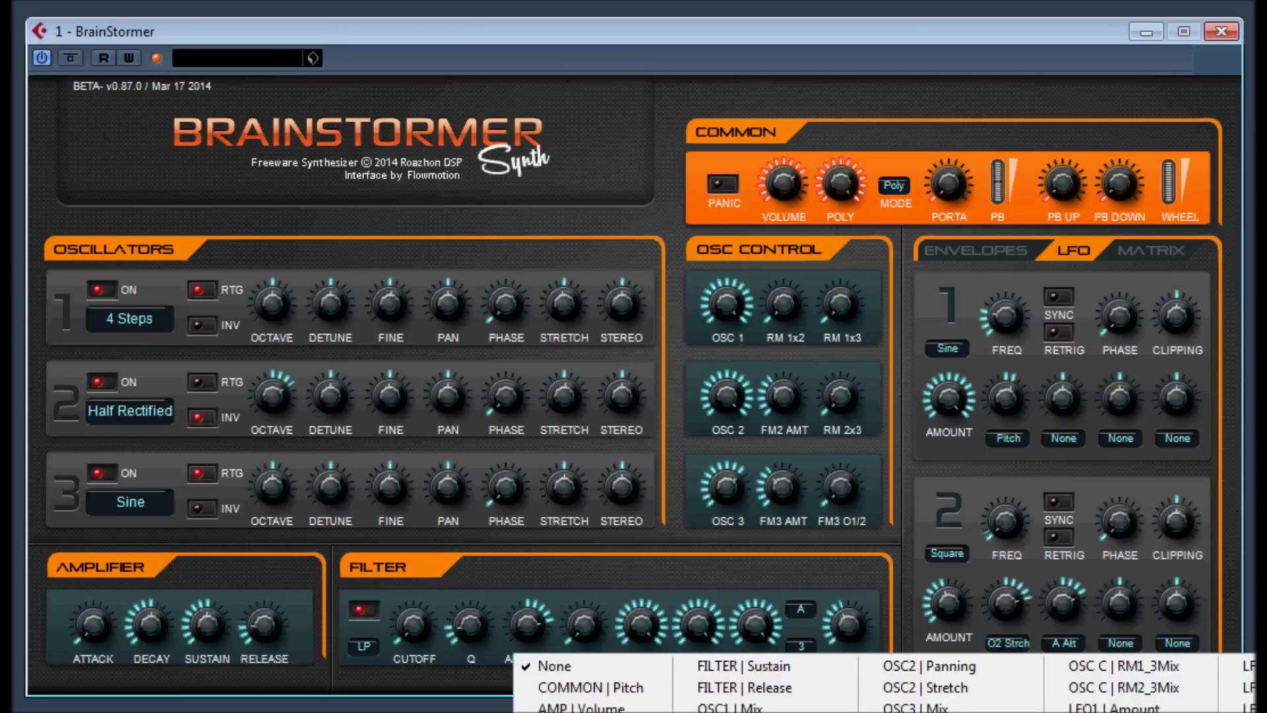
click(759, 708)
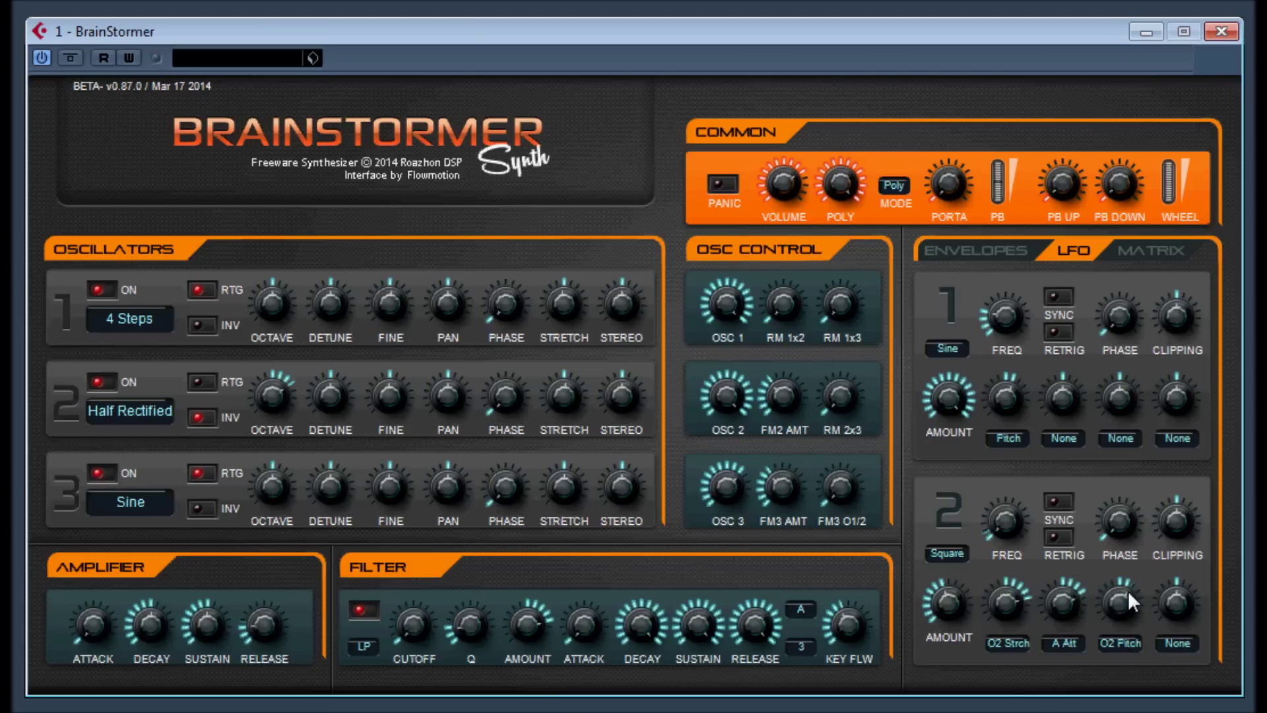
click(1175, 642)
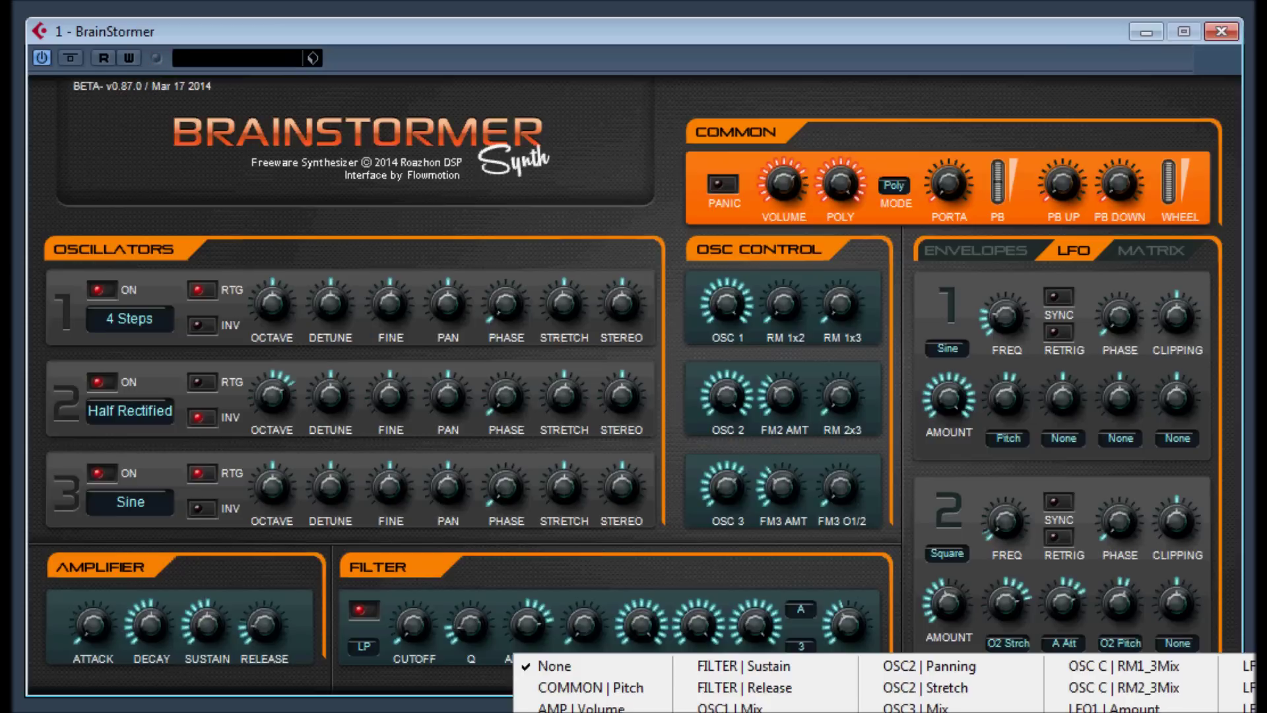
click(753, 668)
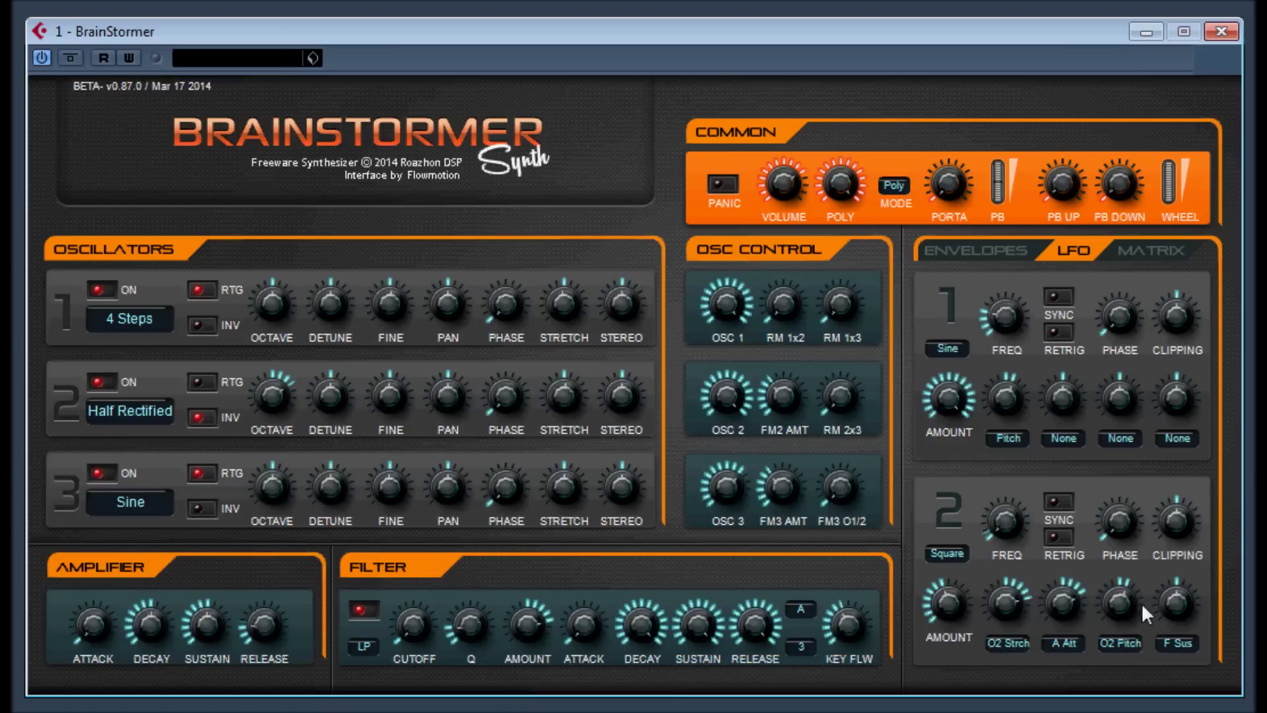
Raise LFO 2's filter sustain depth, phase and frequency, with sync turned on
scroll(1114, 514, up, 5)
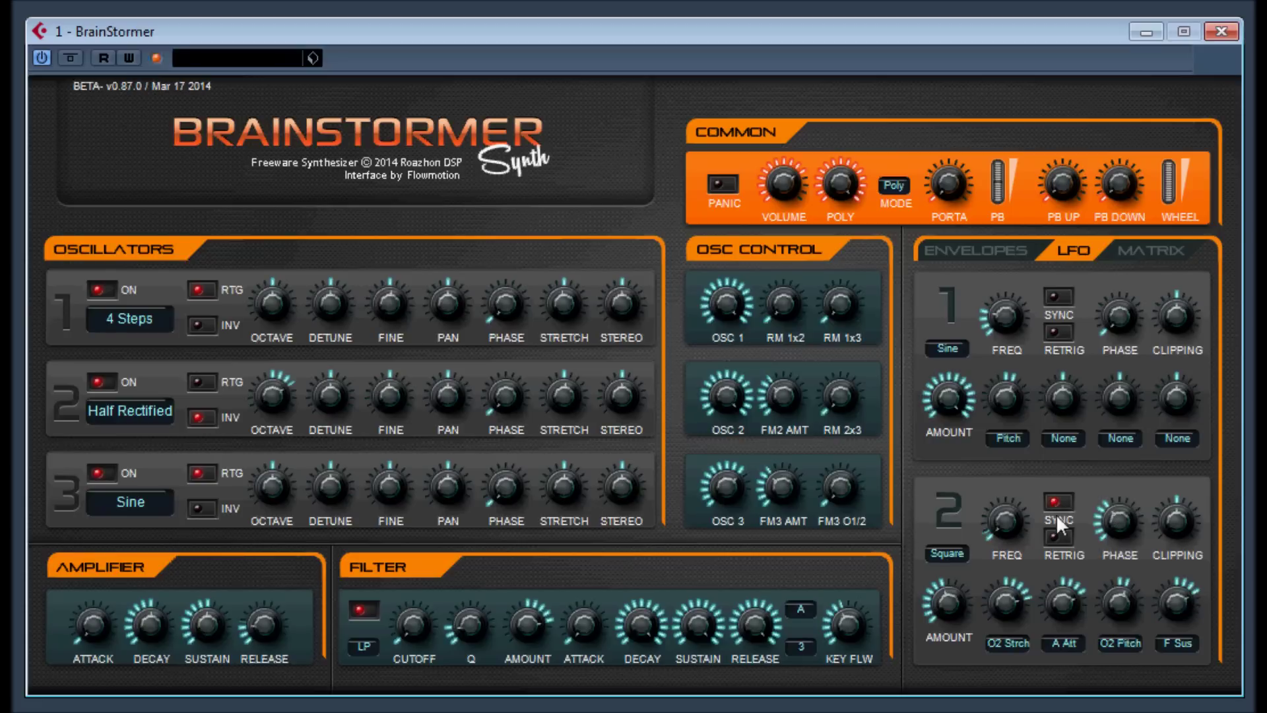
scroll(999, 522, up, 8)
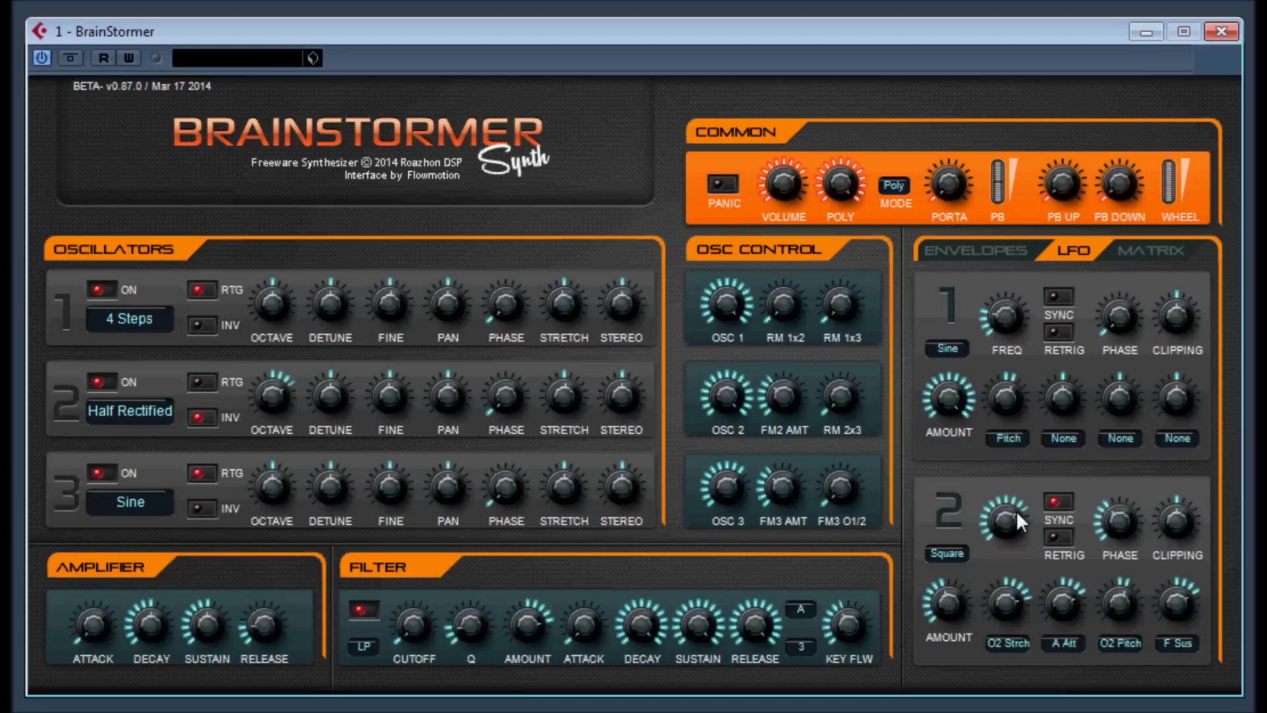
Try several waveforms on LFO 2, settle on Trapezoid, and lower its clipping
click(947, 552)
key(Down)
key(Down)
key(Down)
key(Down)
key(Return)
click(948, 553)
click(978, 652)
click(945, 555)
key(Down)
key(Down)
key(Down)
key(Return)
mouse_move(1172, 504)
mouse_down()
mouse_move(1186, 512)
mouse_move(1165, 504)
mouse_up()
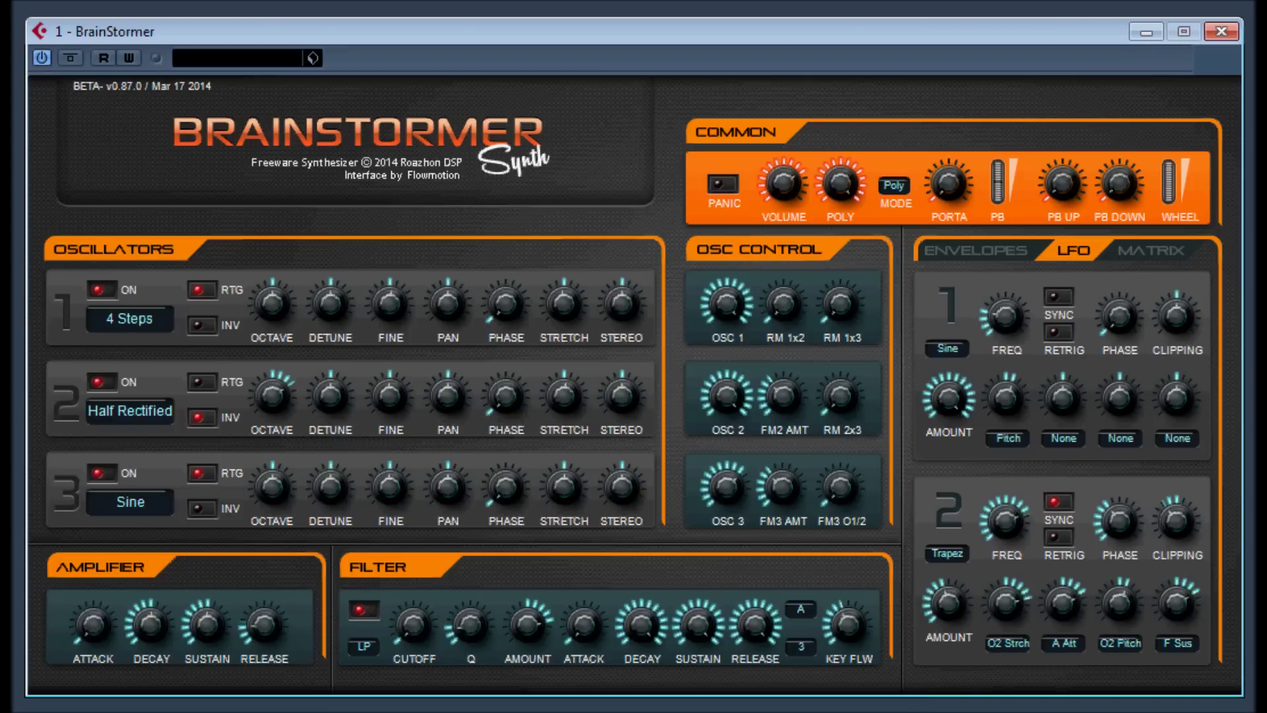